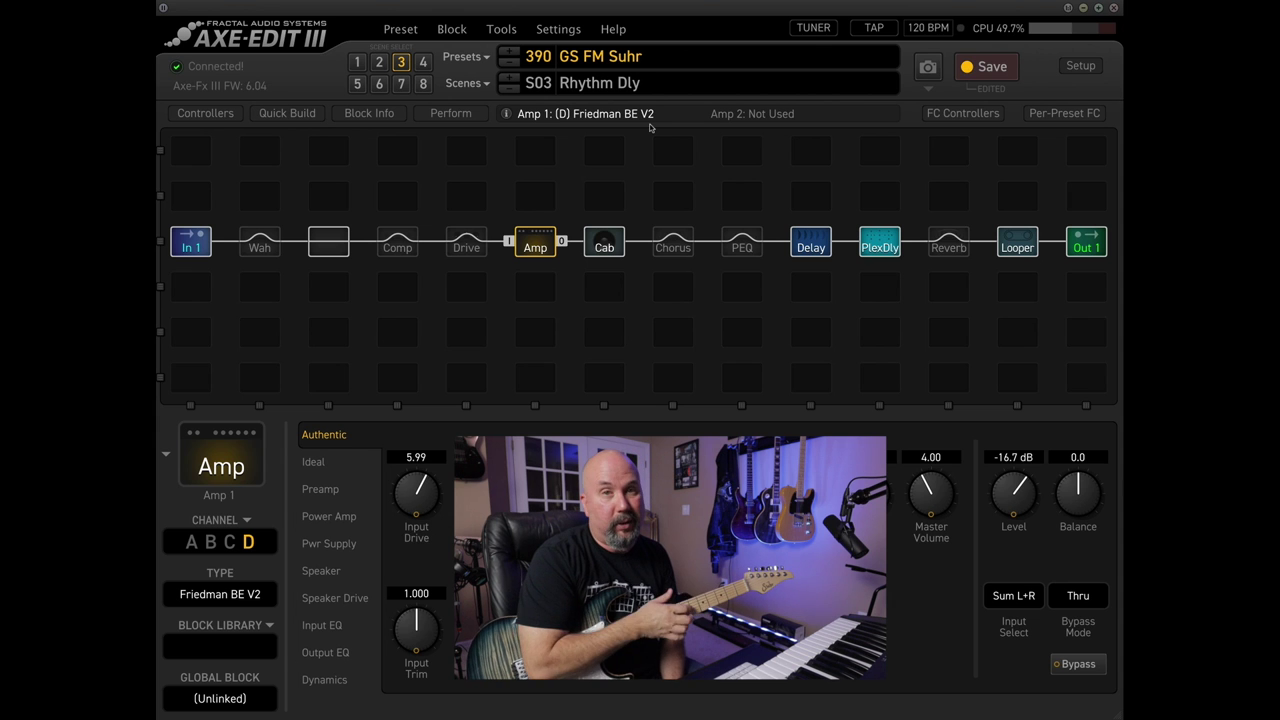
Step: Create preset 393 from the Basic Template.syx template
left_click(509, 52)
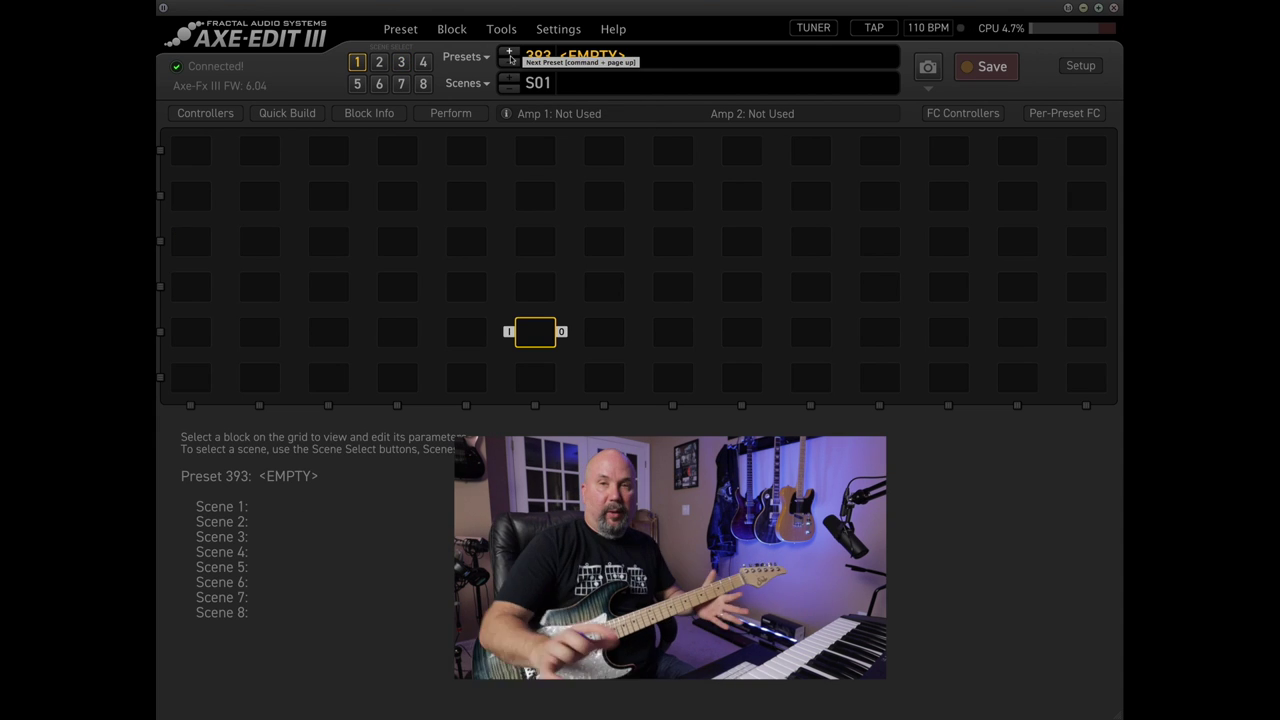
left_click(400, 29)
left_click(443, 199)
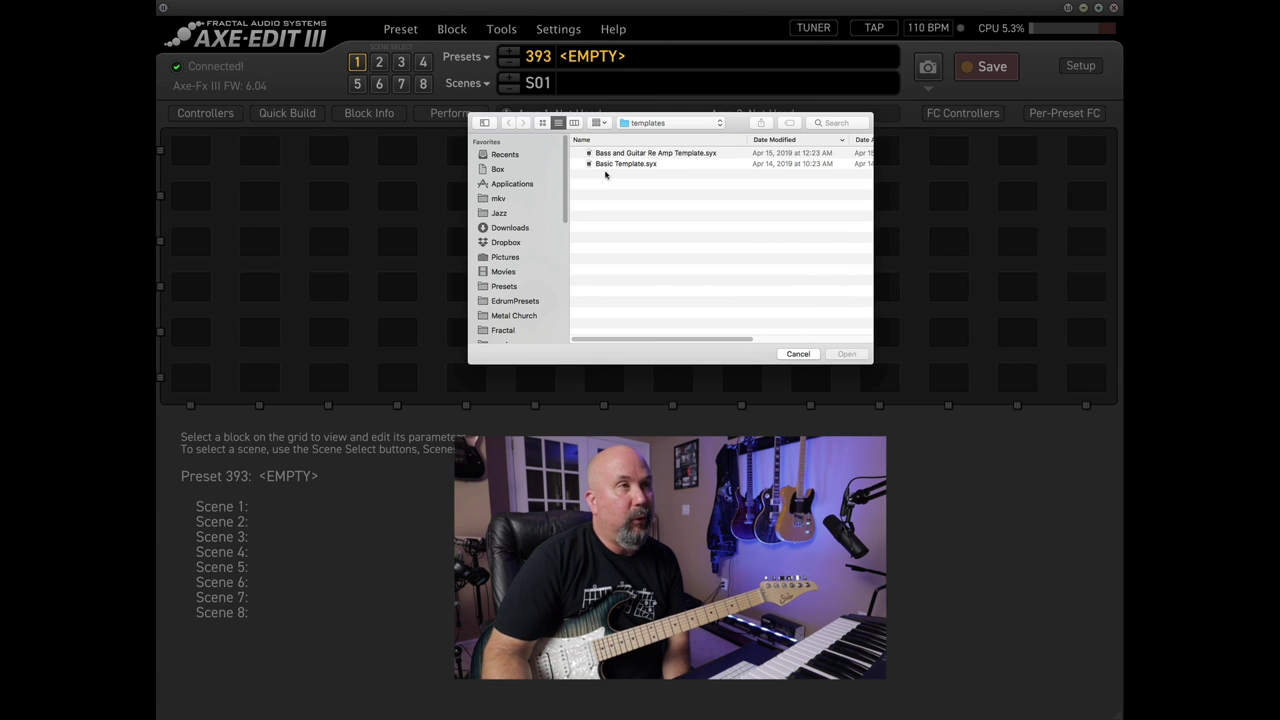
left_click(628, 166)
left_click(844, 354)
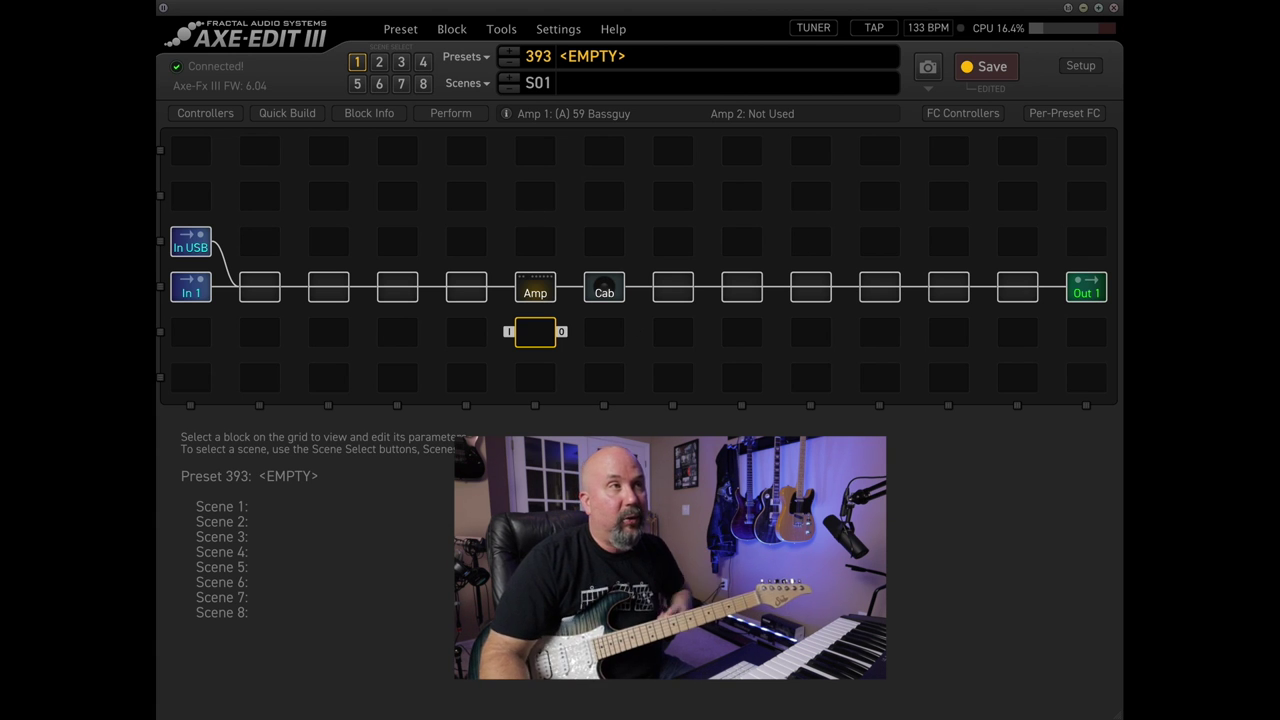
Step: Select the Amp block to show its 59 Bassguy settings
left_click(398, 30)
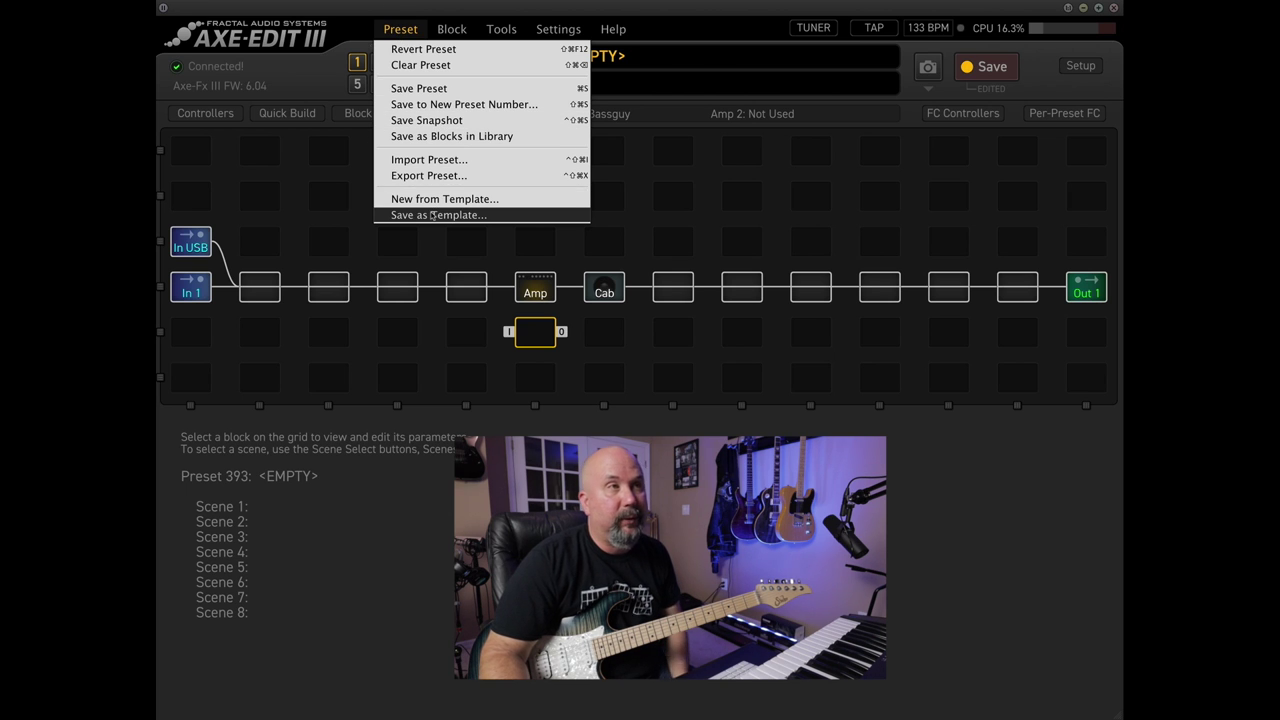
left_click(703, 86)
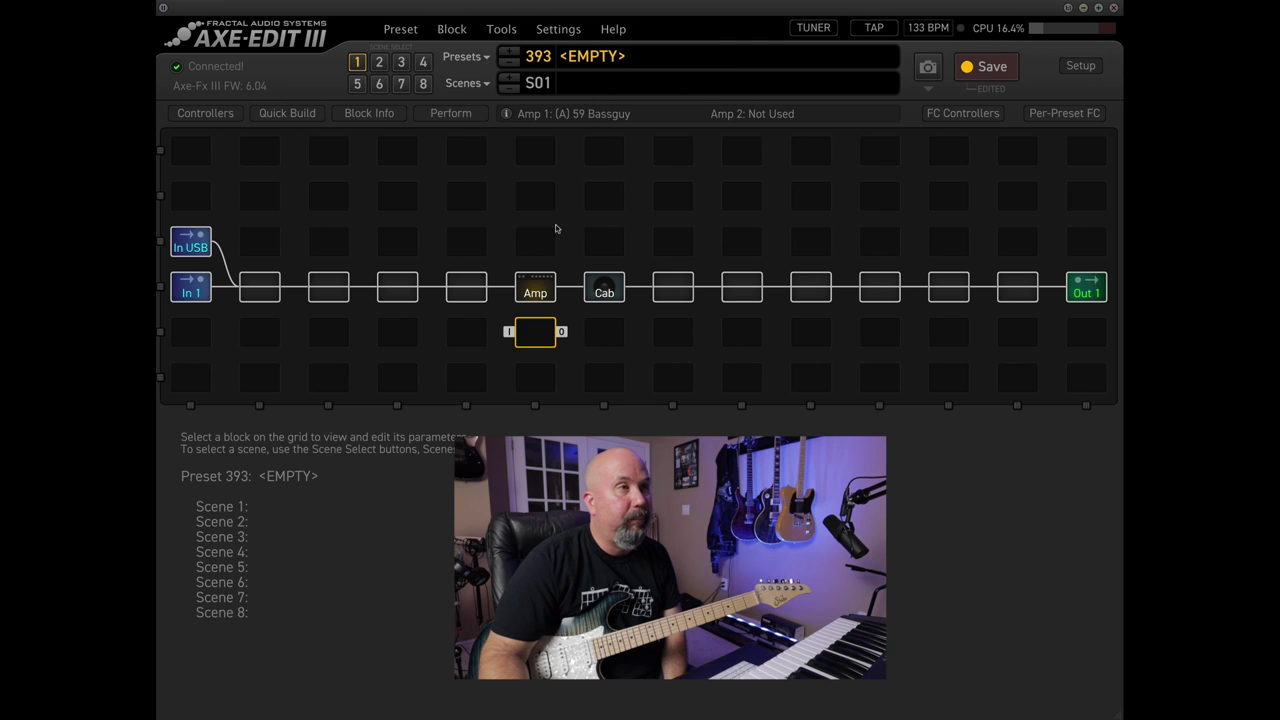
left_click(535, 290)
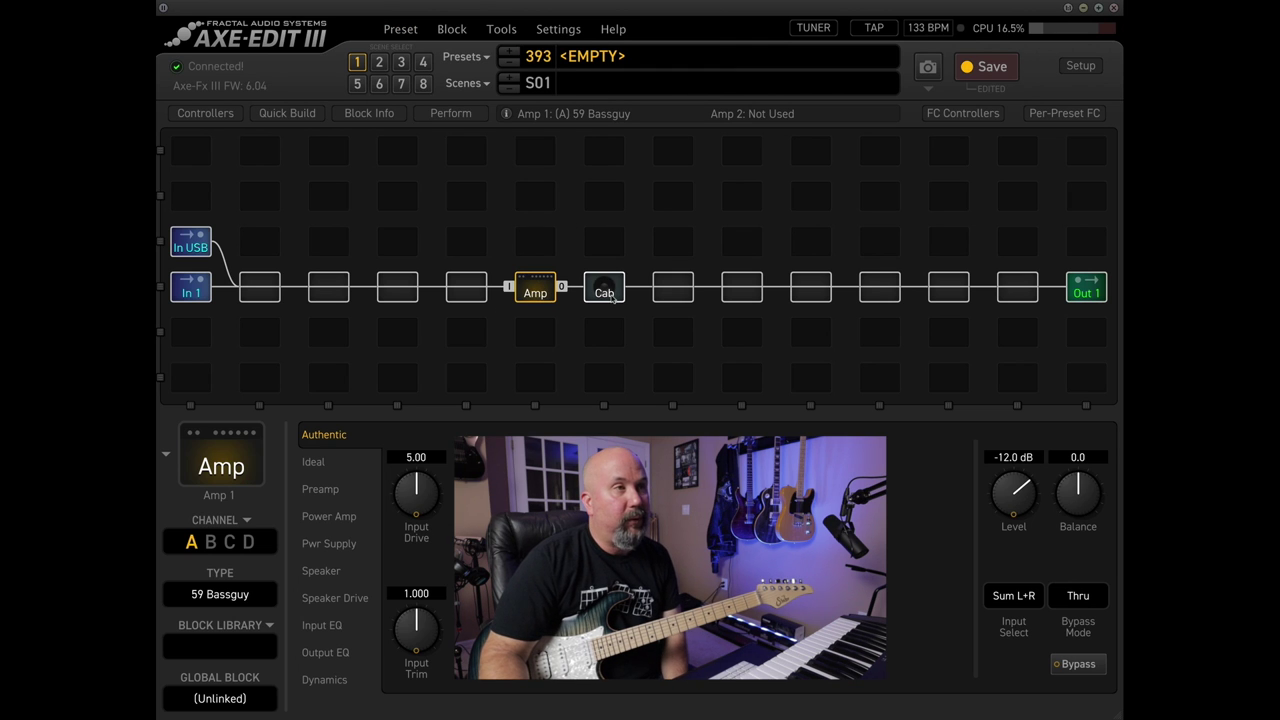
Step: Set the Amp type to 137 Friedman BE V2
left_click(226, 592)
scroll(240, 645, "right", 2)
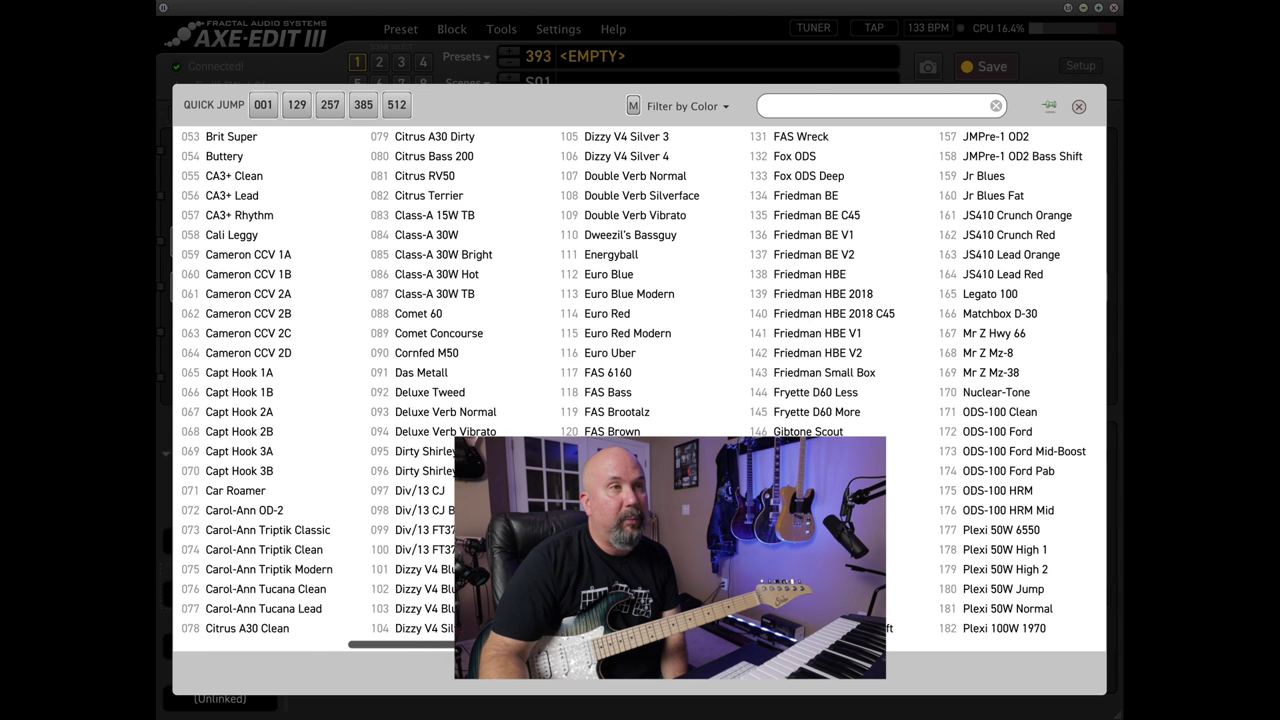
left_click(844, 254)
Step: Load the green-tagged ML-FRMN-FREEDOM user cab into Cab 1
left_click(604, 288)
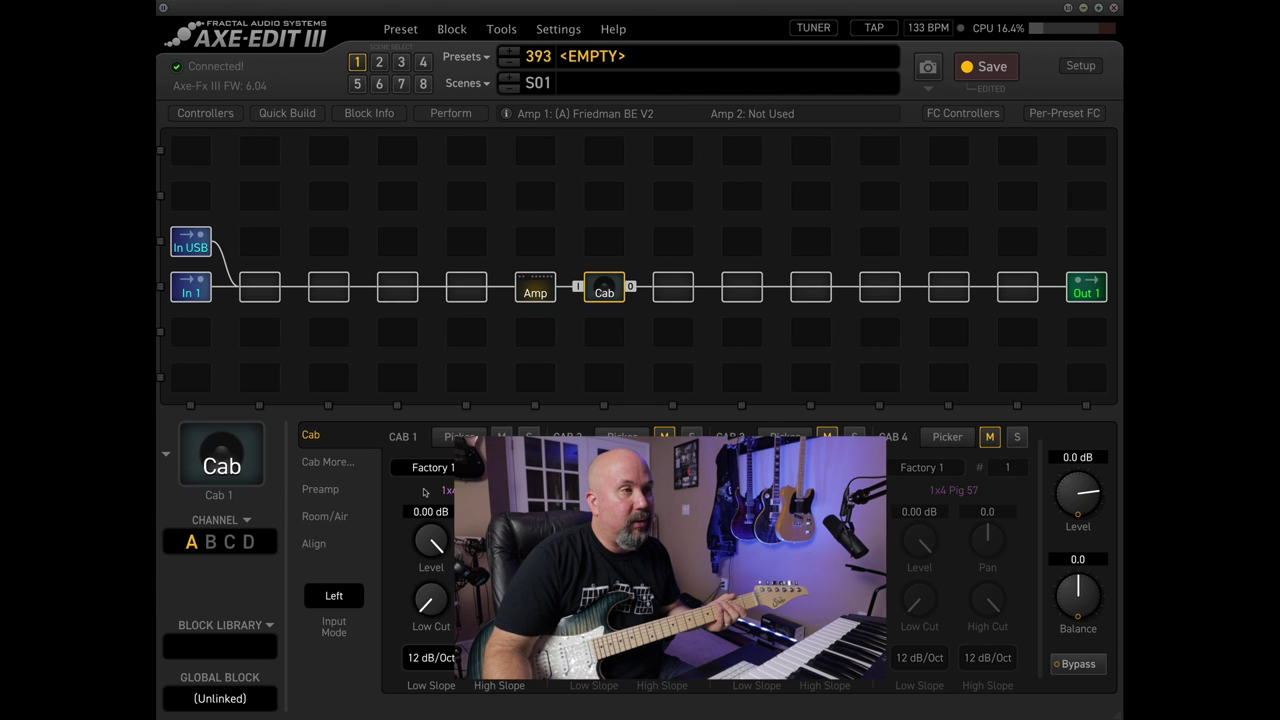
left_click(455, 437)
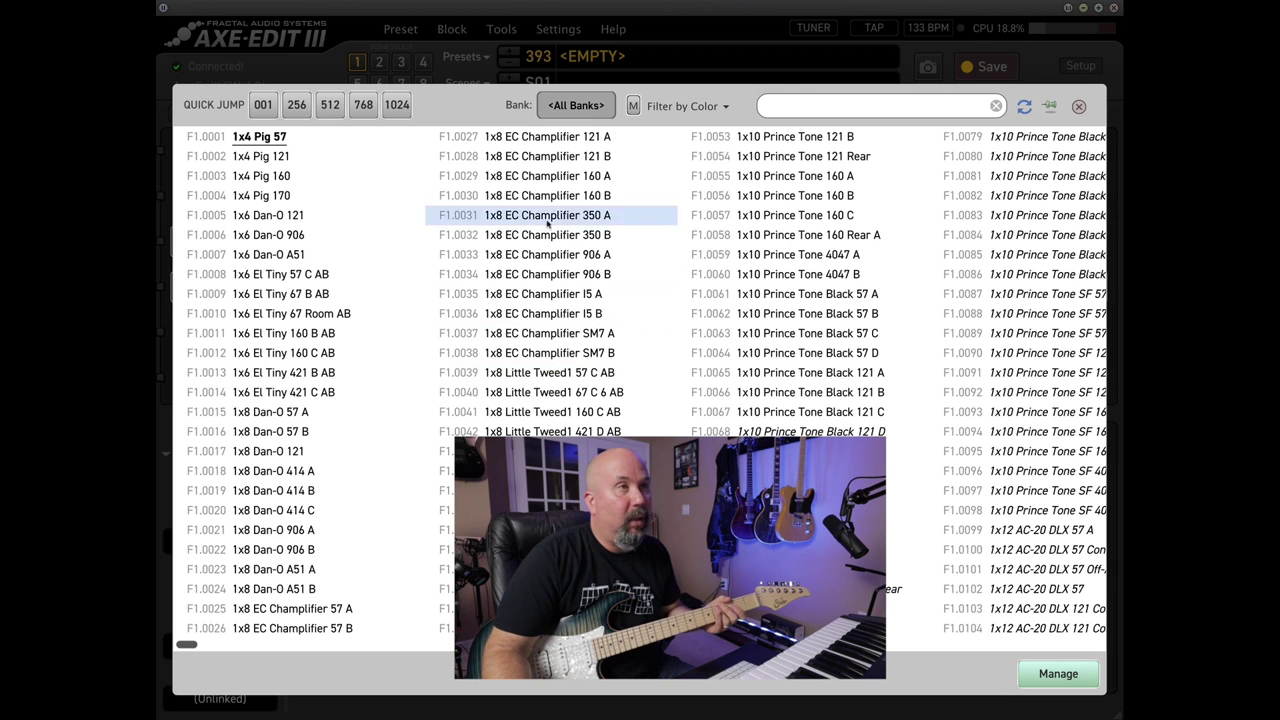
left_click(678, 108)
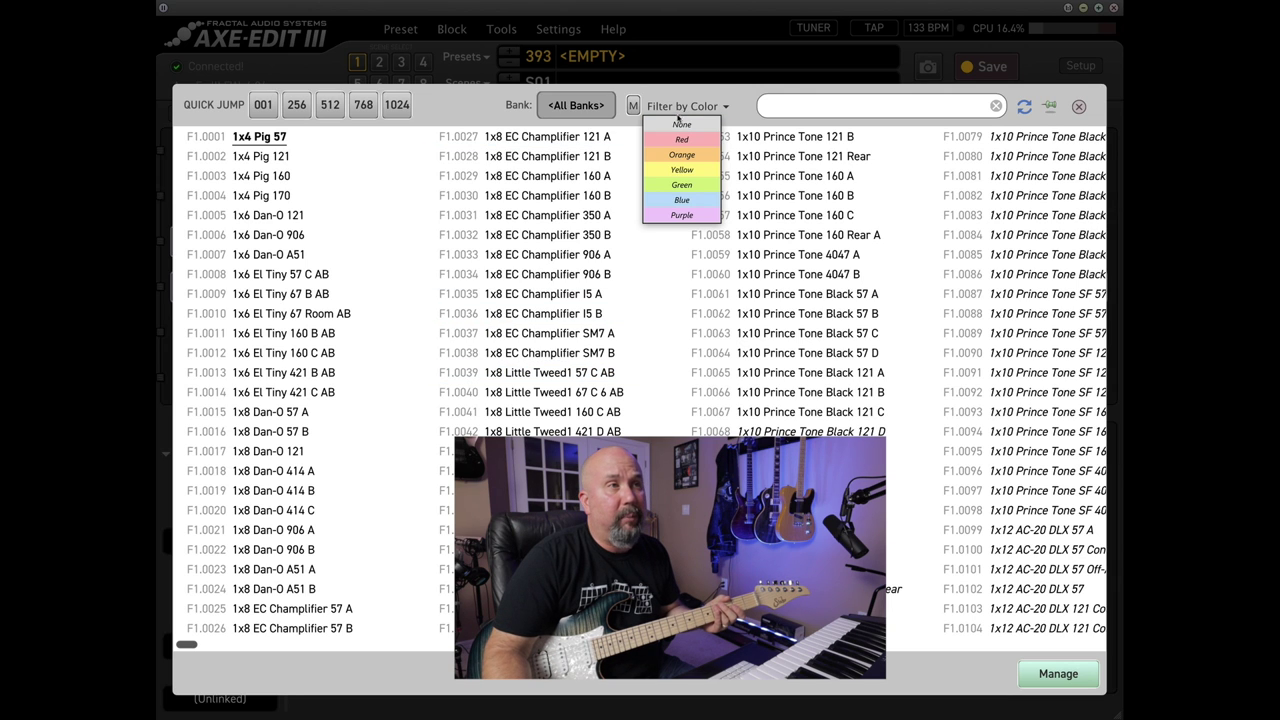
left_click(682, 186)
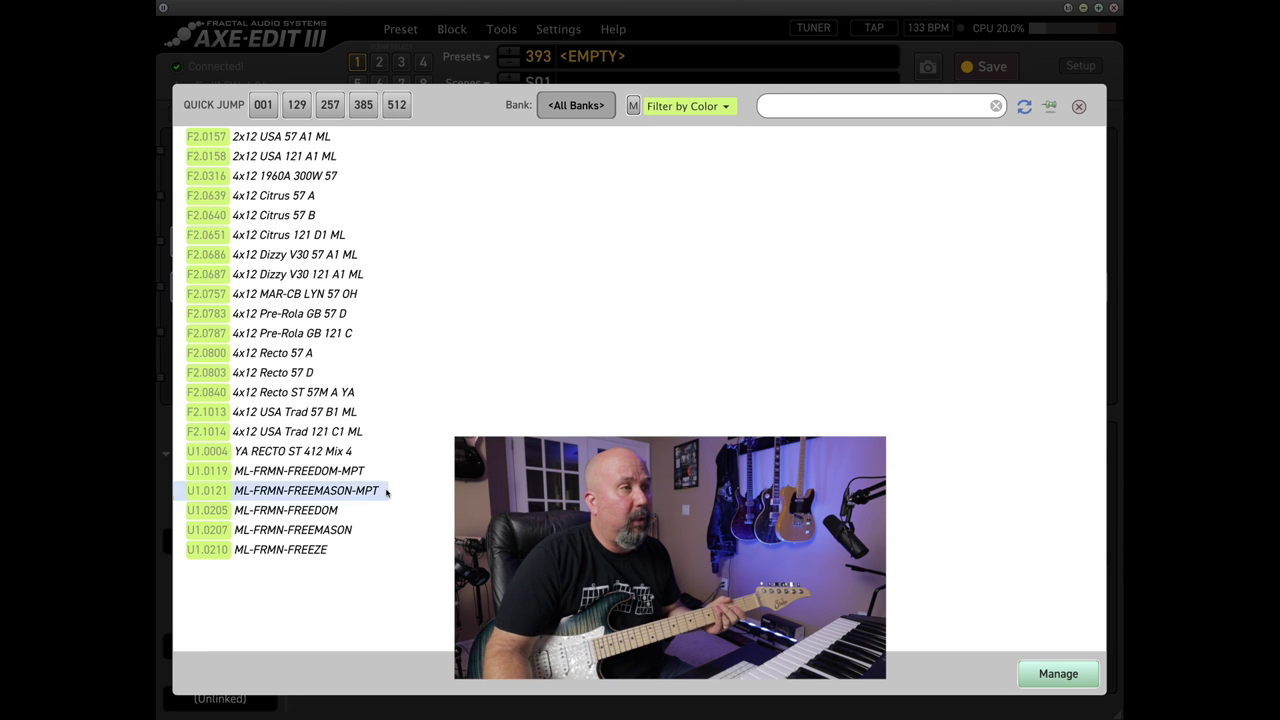
double_click(323, 511)
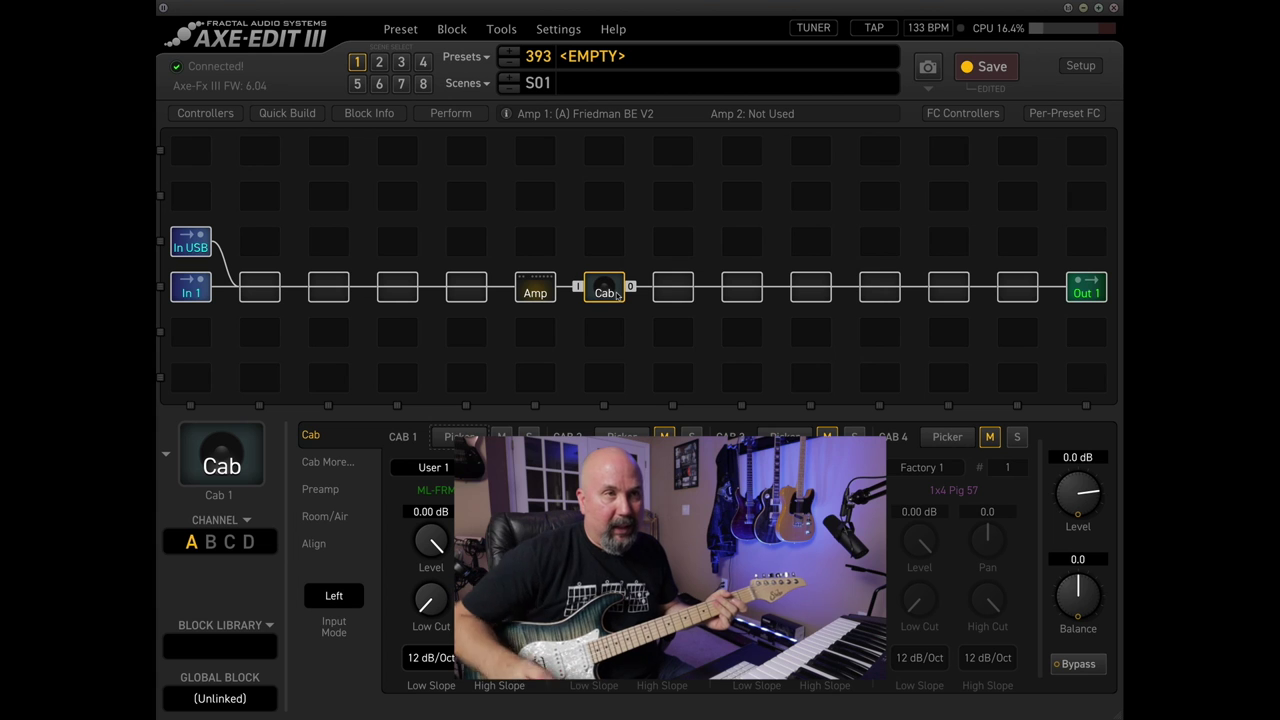
Step: Lower the Friedman amp Level from -12.0 dB to -18.3 dB while watching Out 1's meter
left_click(1095, 289)
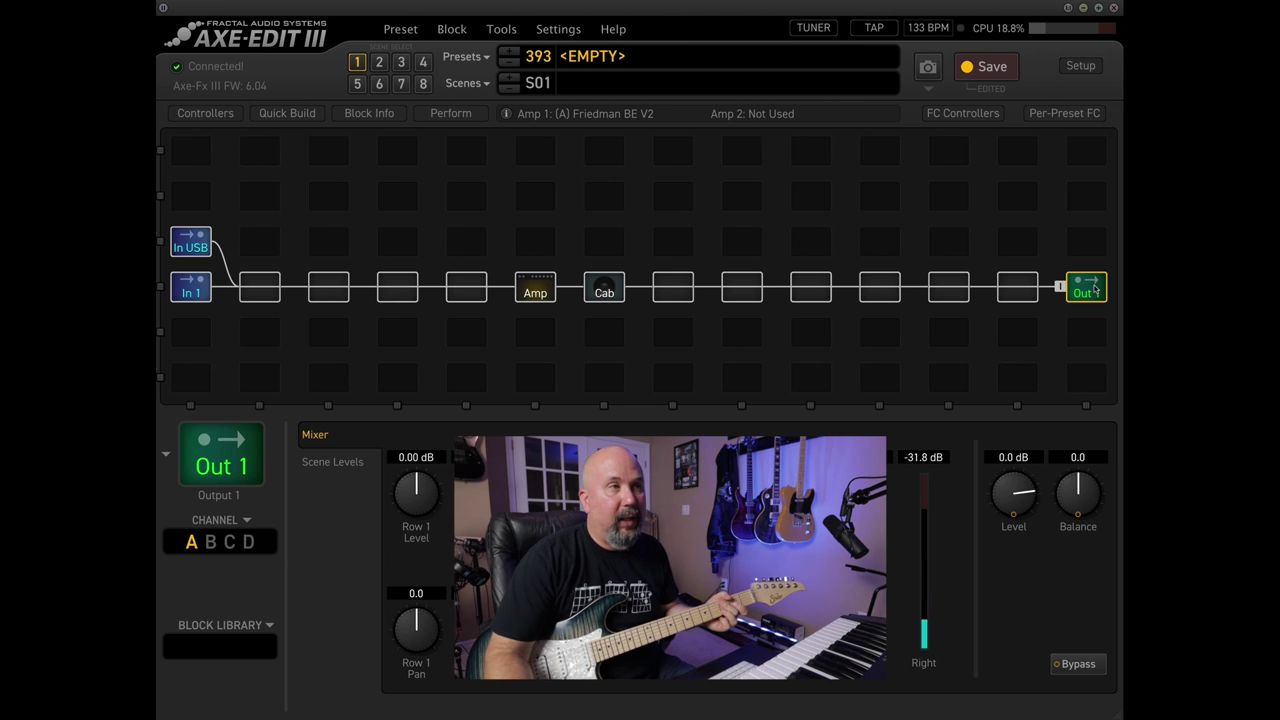
left_click(536, 289)
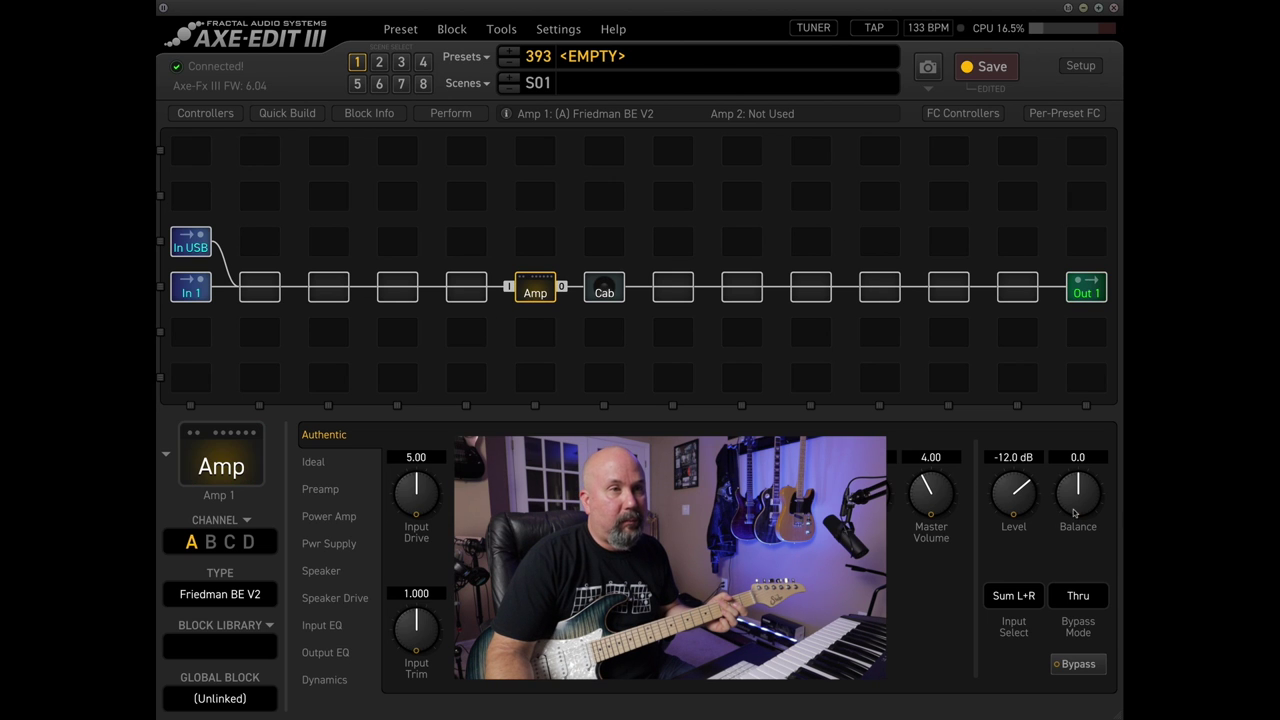
left_click_drag(1028, 495, 1025, 518)
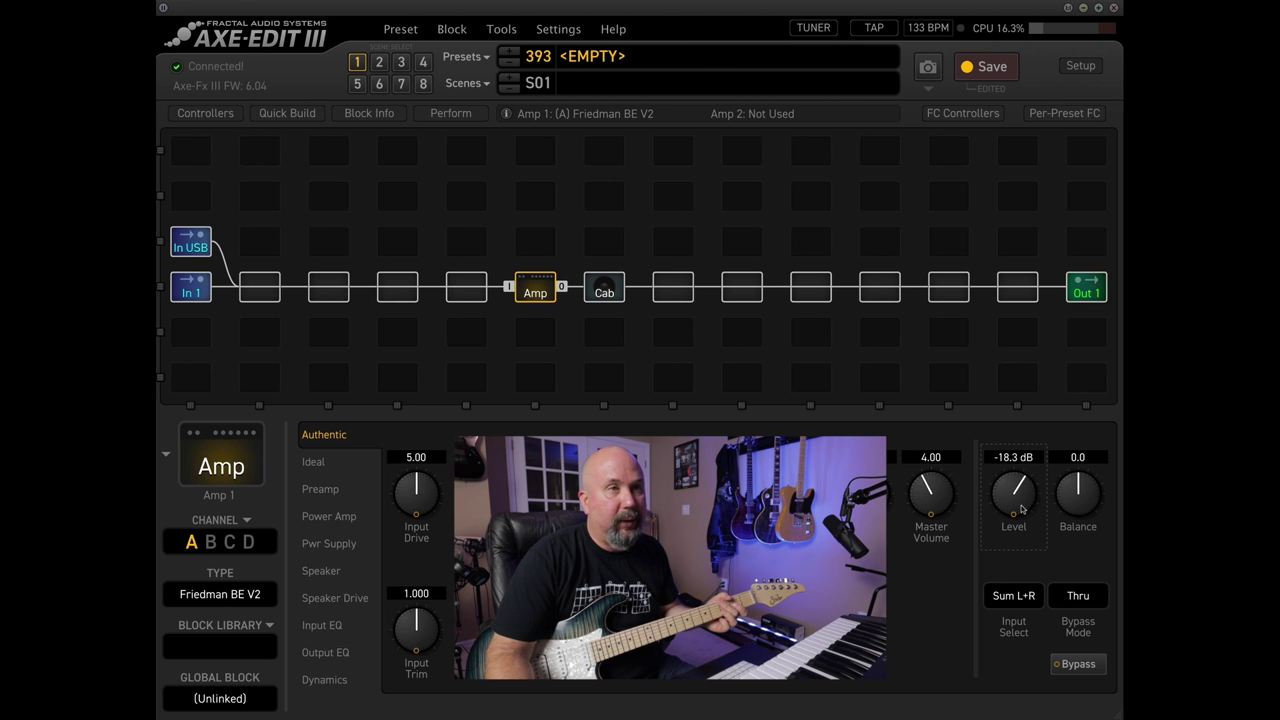
left_click(1089, 282)
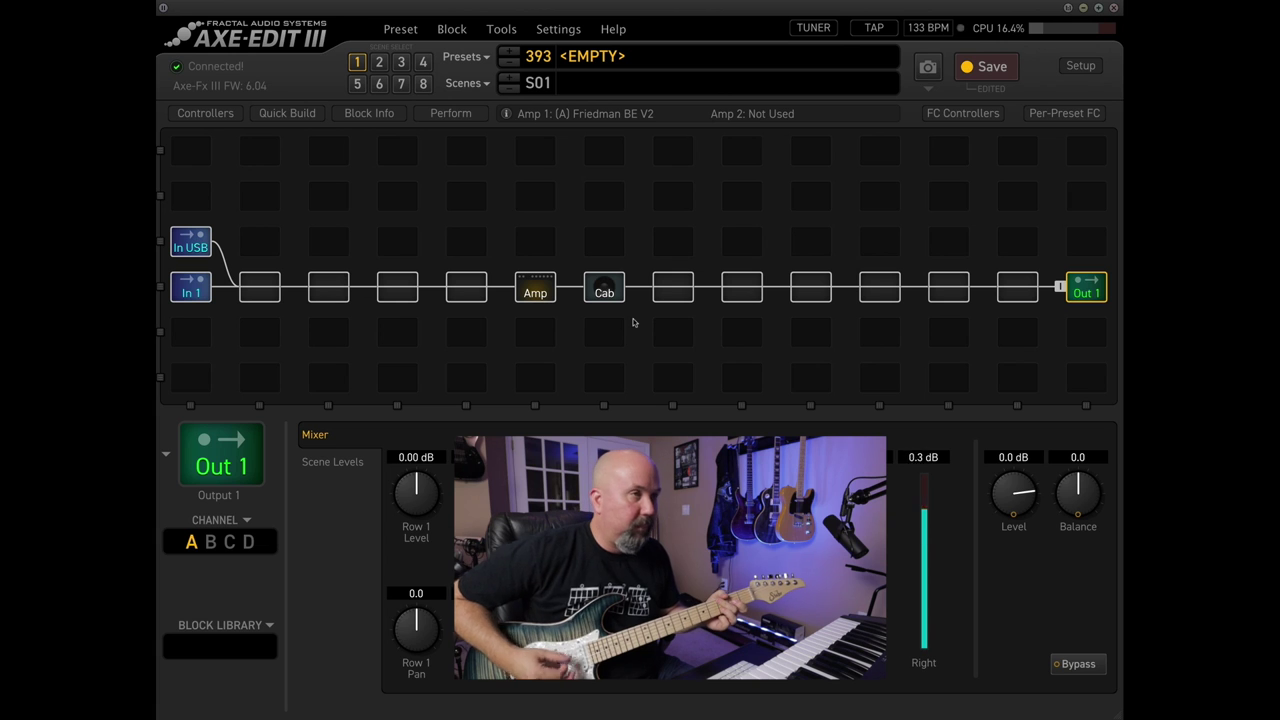
left_click(538, 332)
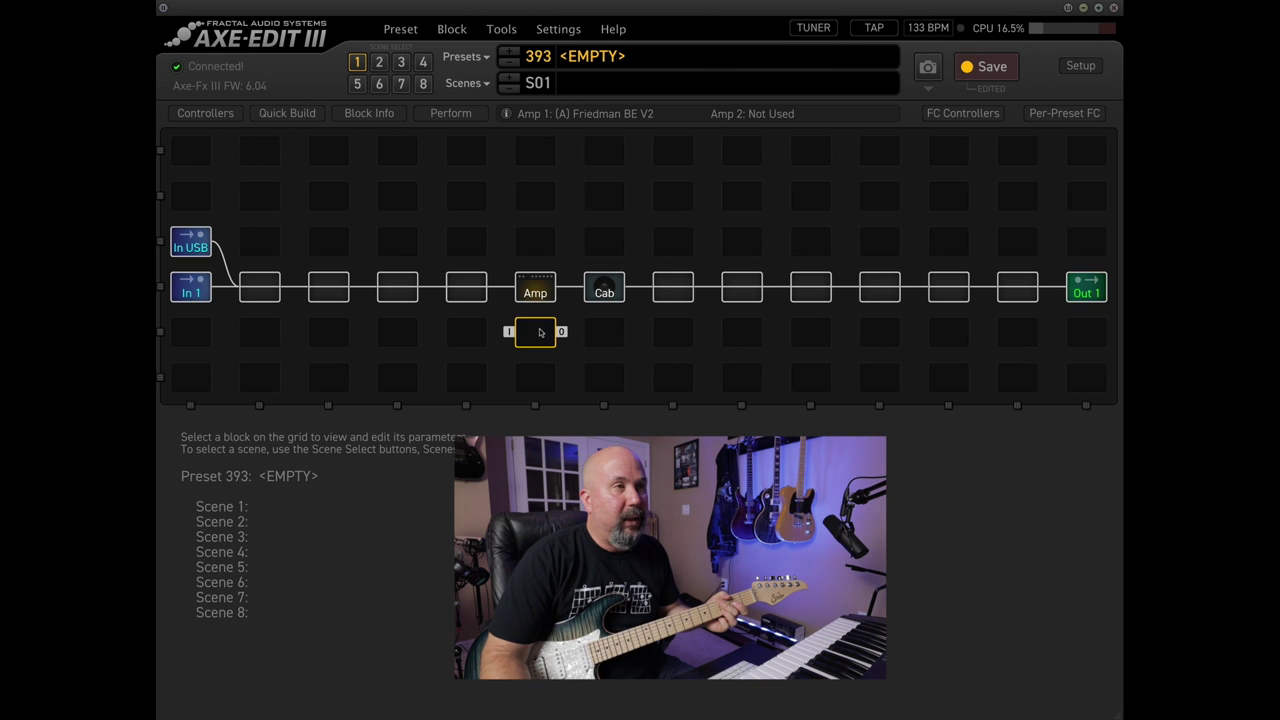
Step: Place Amp 2 (Jazz 120) below the Friedman, wiring its input and output parallel into the Cab
right_click(540, 332)
mouse_move(578, 292)
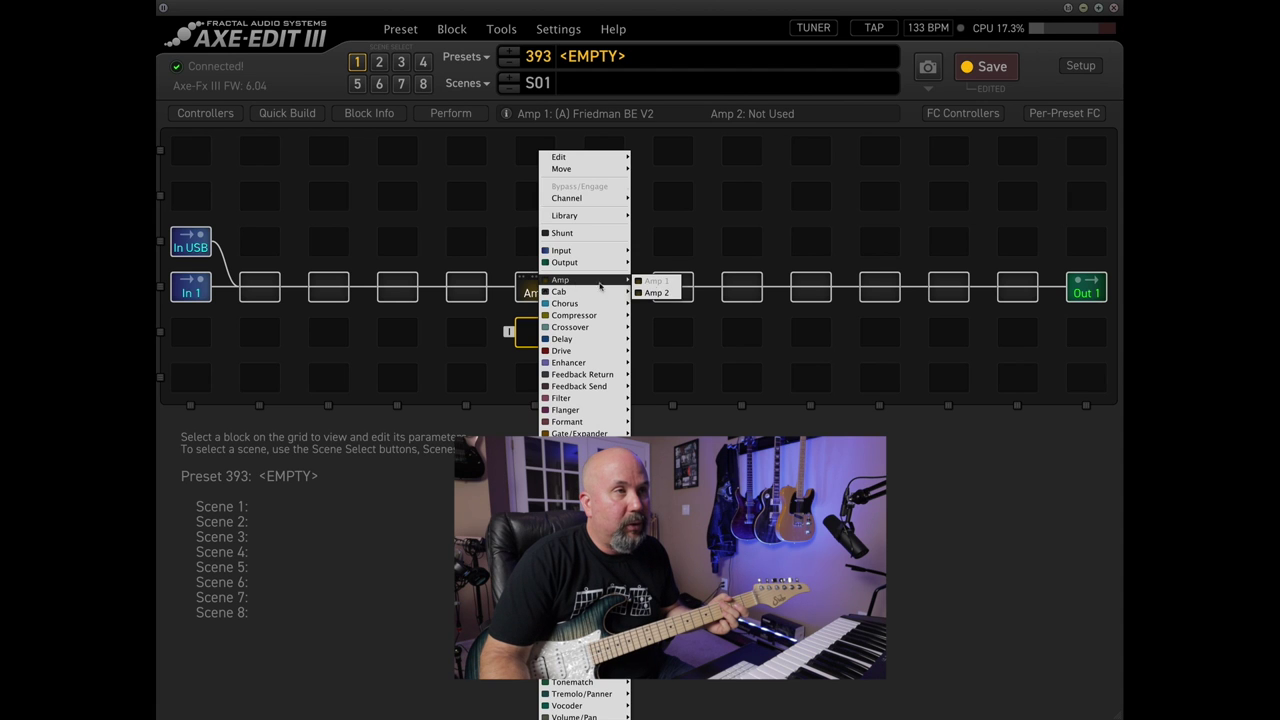
left_click(659, 303)
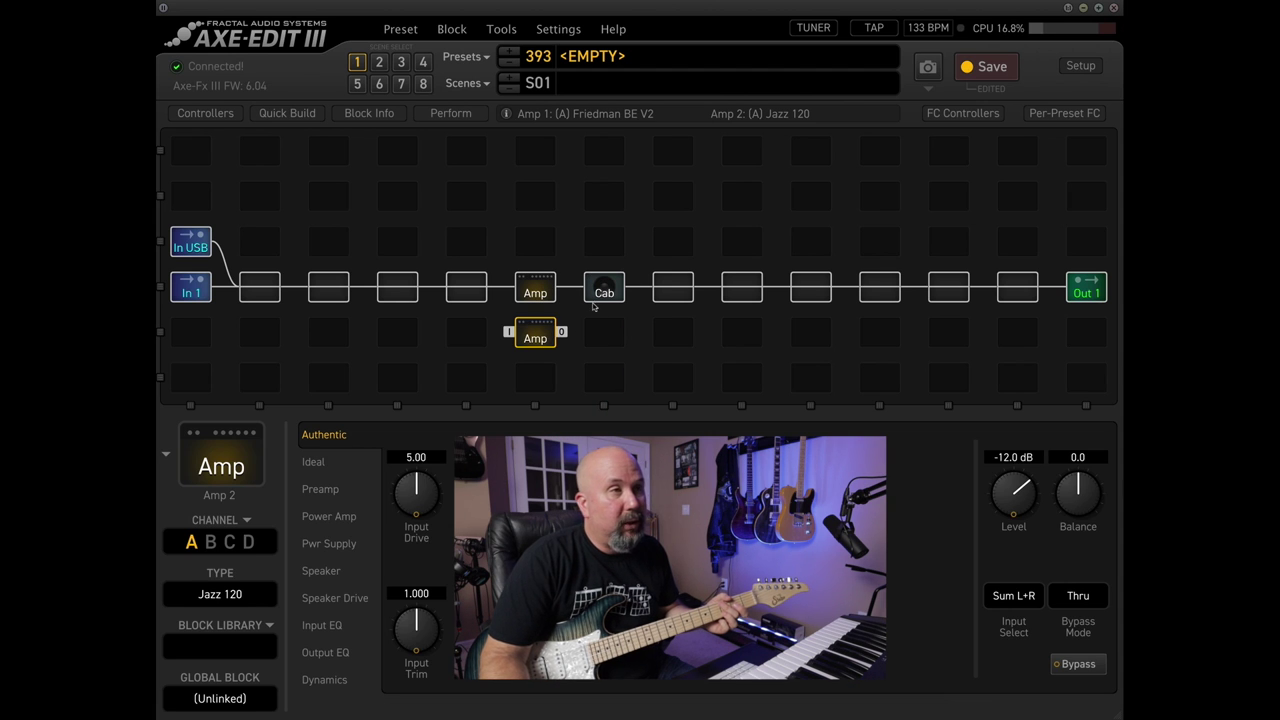
left_click_drag(562, 332, 578, 290)
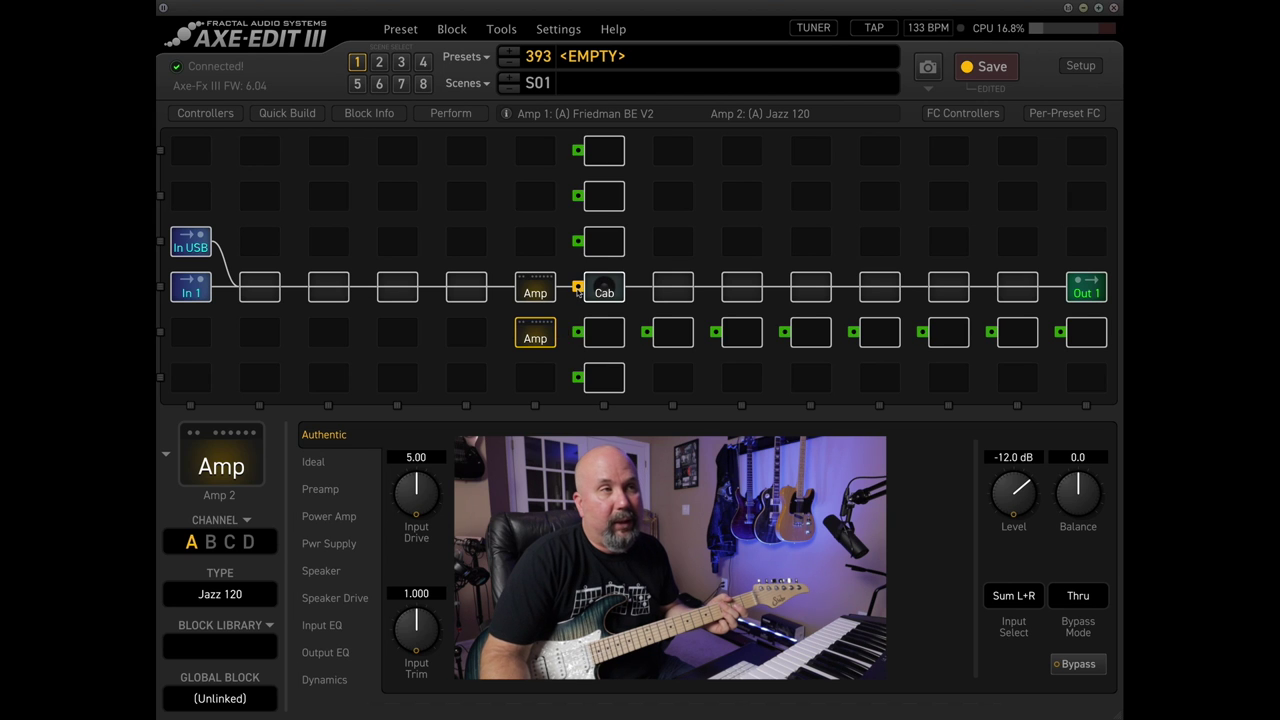
left_click(535, 333)
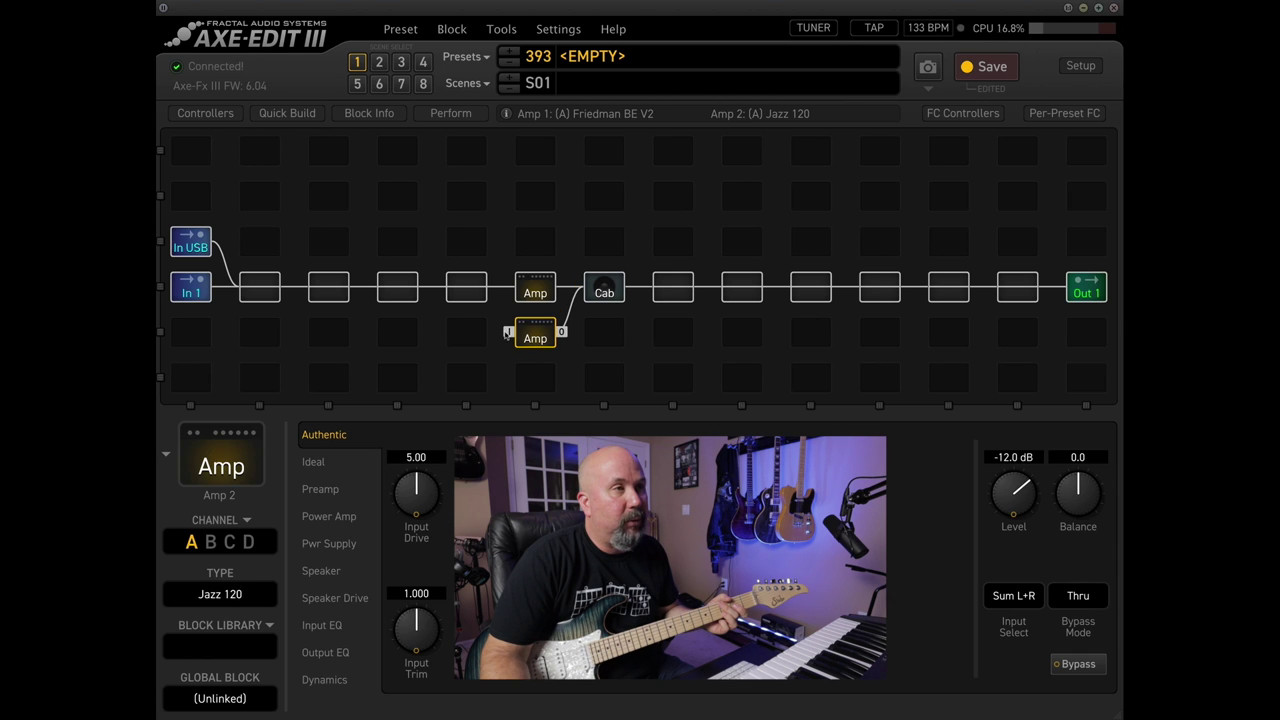
left_click_drag(508, 332, 495, 290)
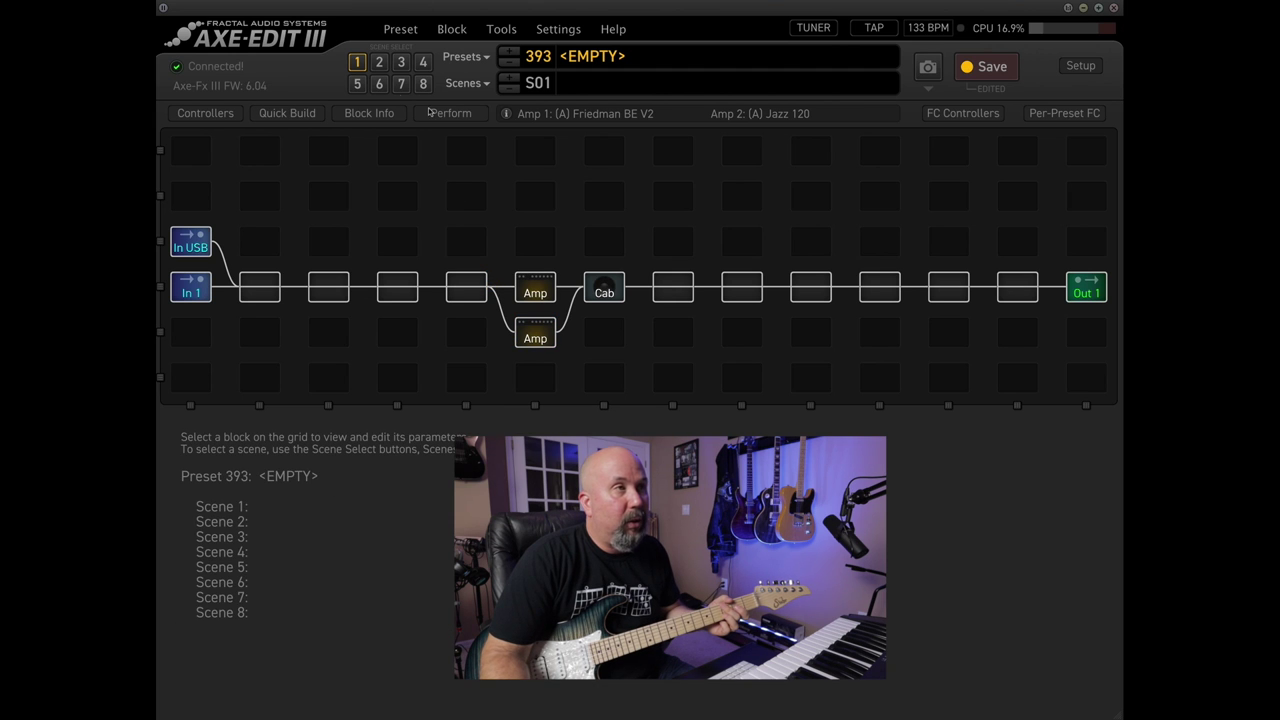
Step: Bypass the Friedman BE V2 amp in scene 2, then return to scene 1
left_click(535, 332)
left_click(535, 290)
left_click(535, 336)
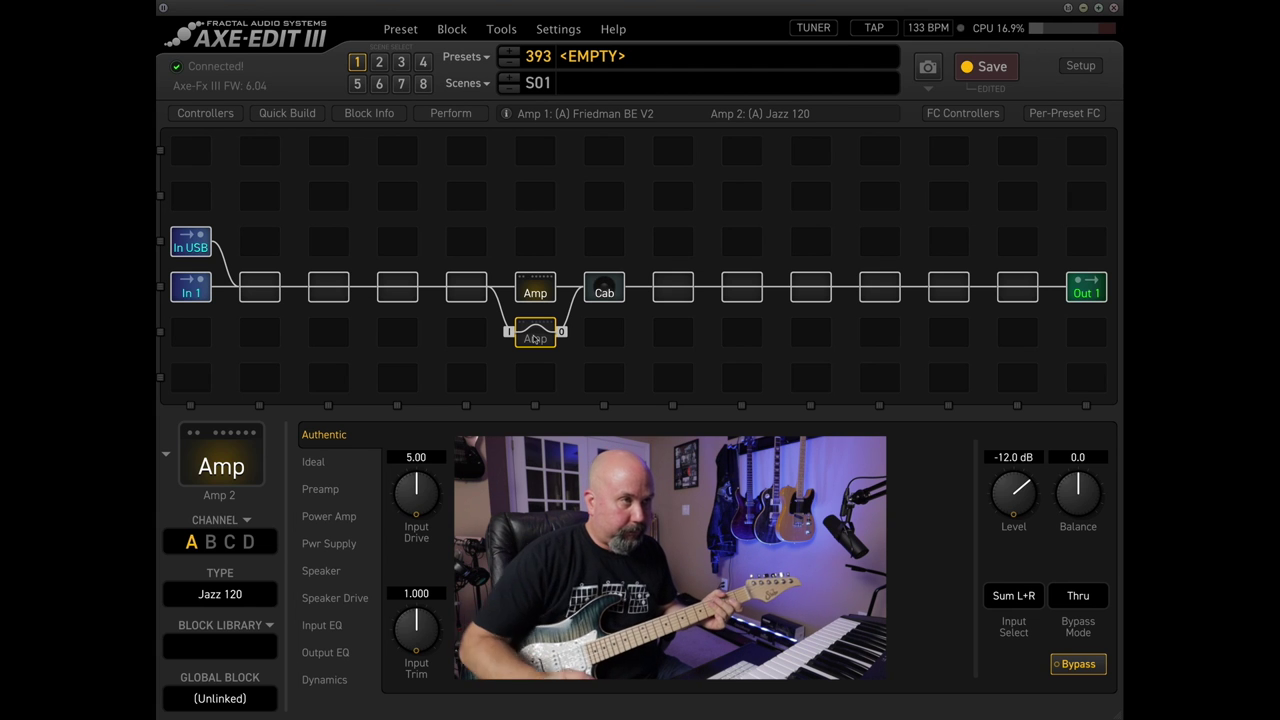
left_click(379, 62)
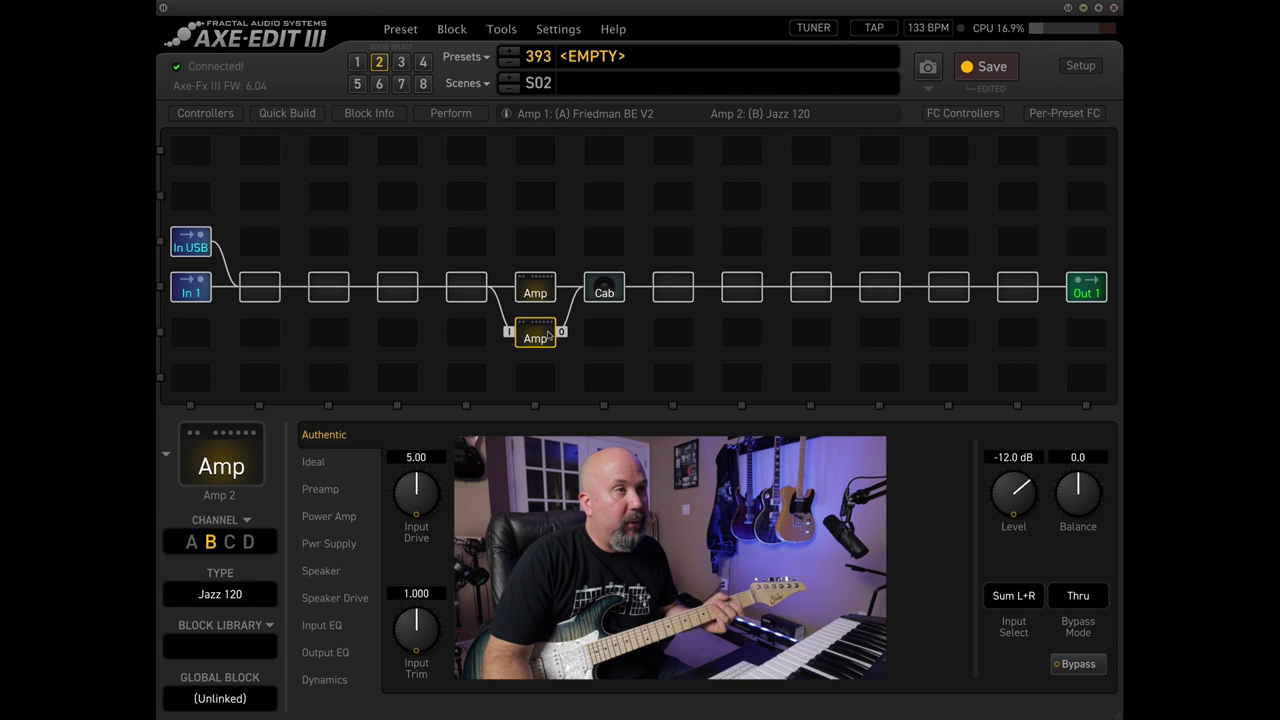
left_click(538, 275)
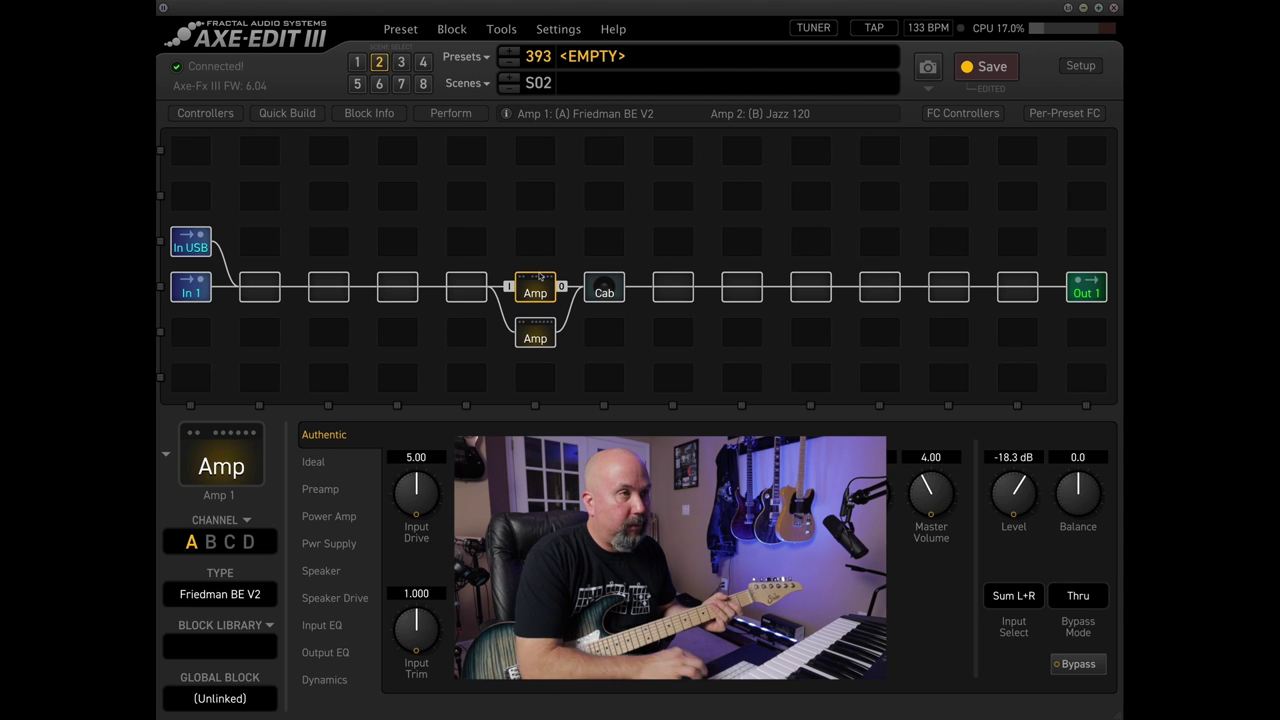
left_click(538, 275, "shift")
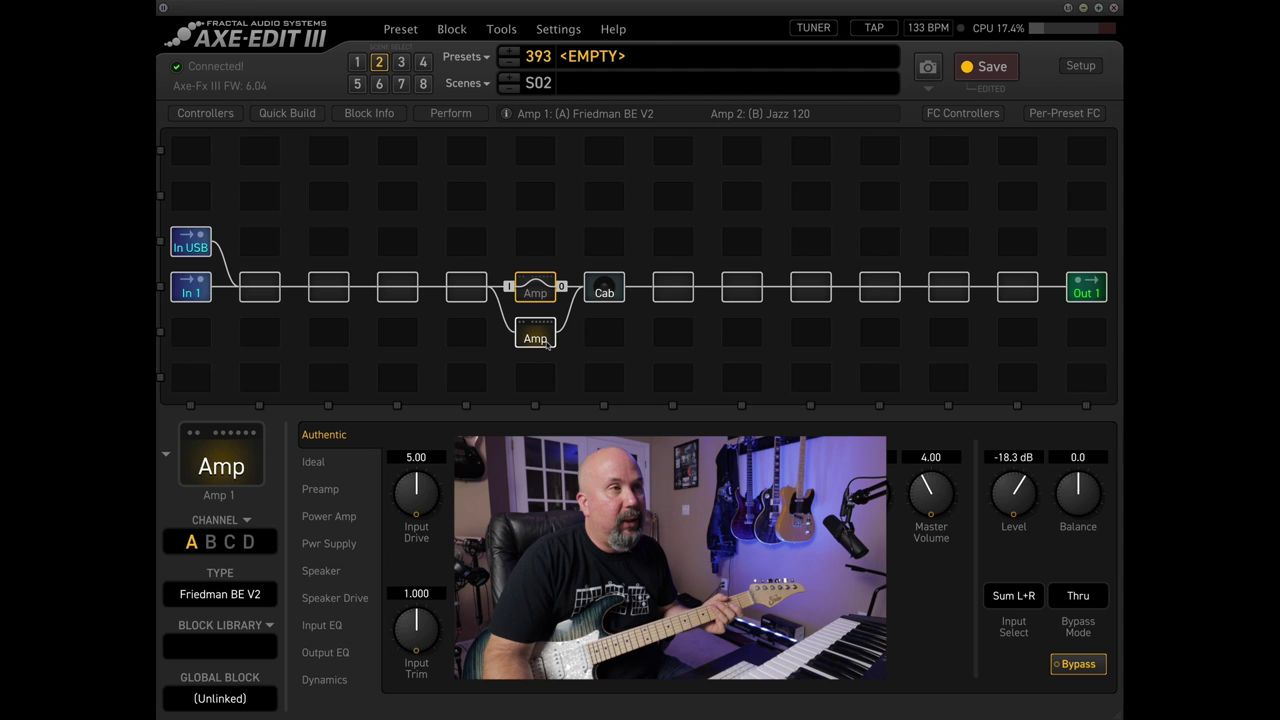
left_click(354, 65)
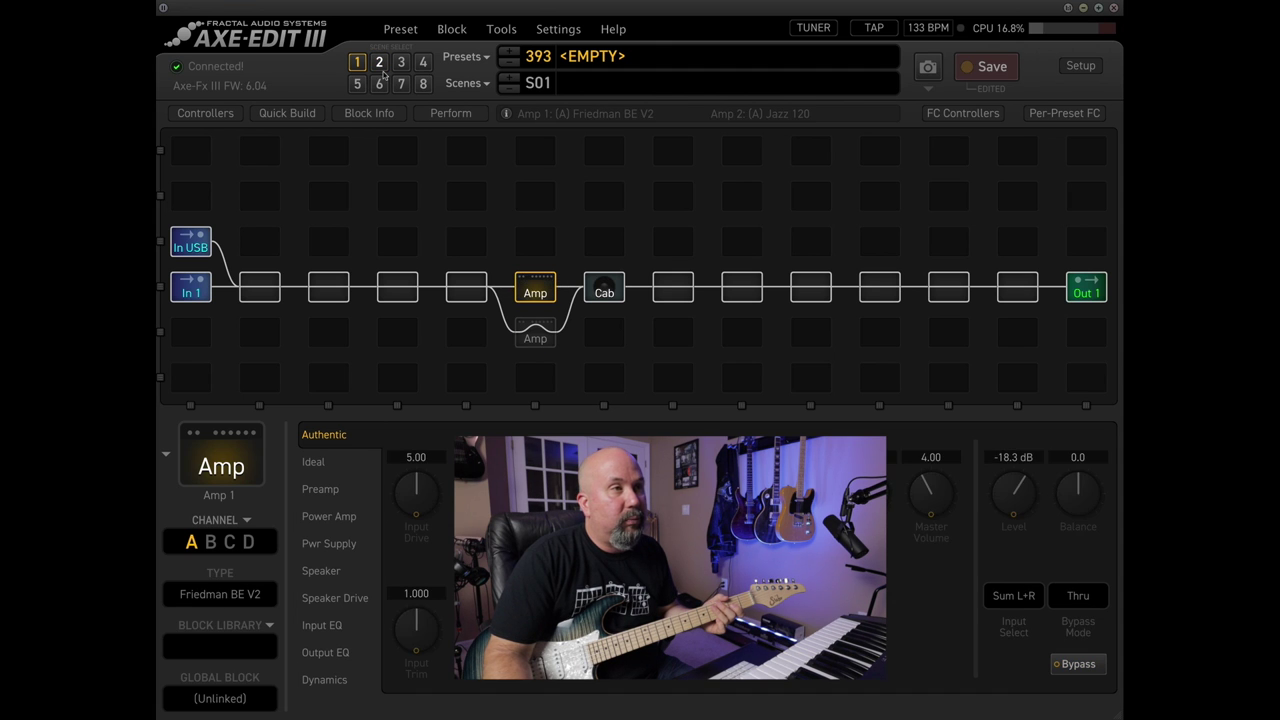
Step: Verify scene 2 runs the Jazz 120 on channel B, then go back to scene 1
left_click(381, 68)
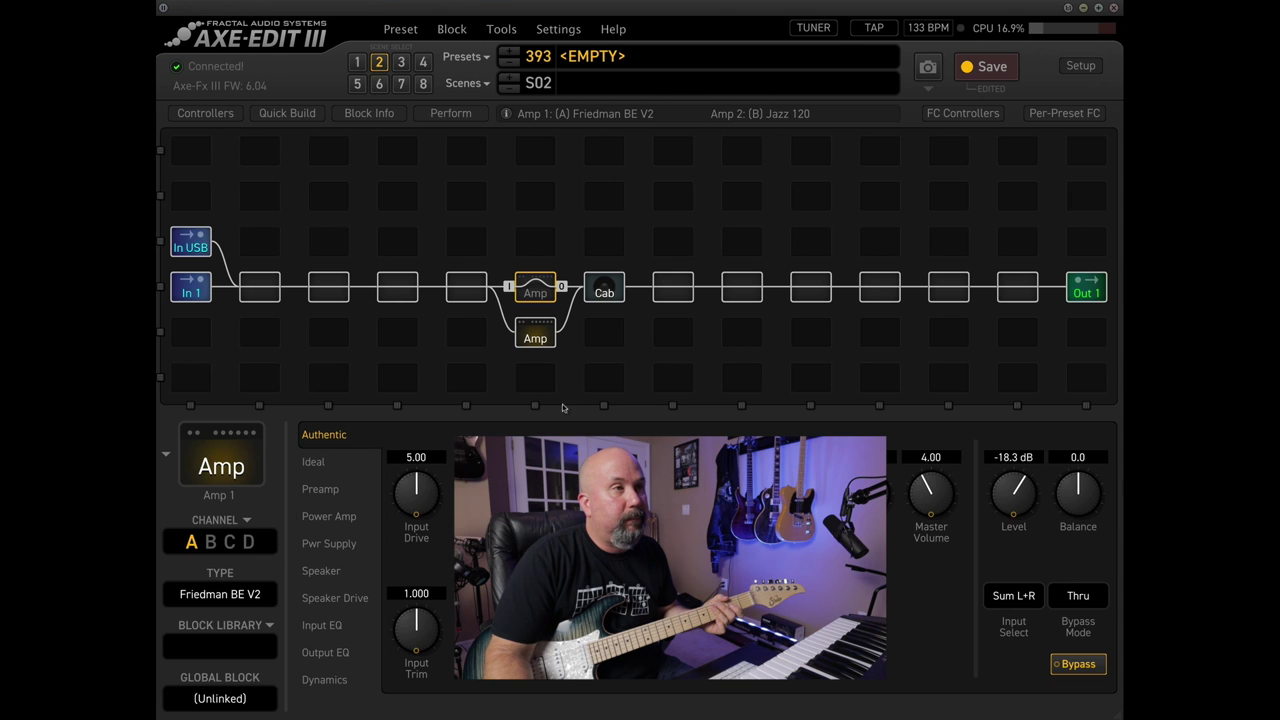
left_click(536, 336)
left_click(360, 62)
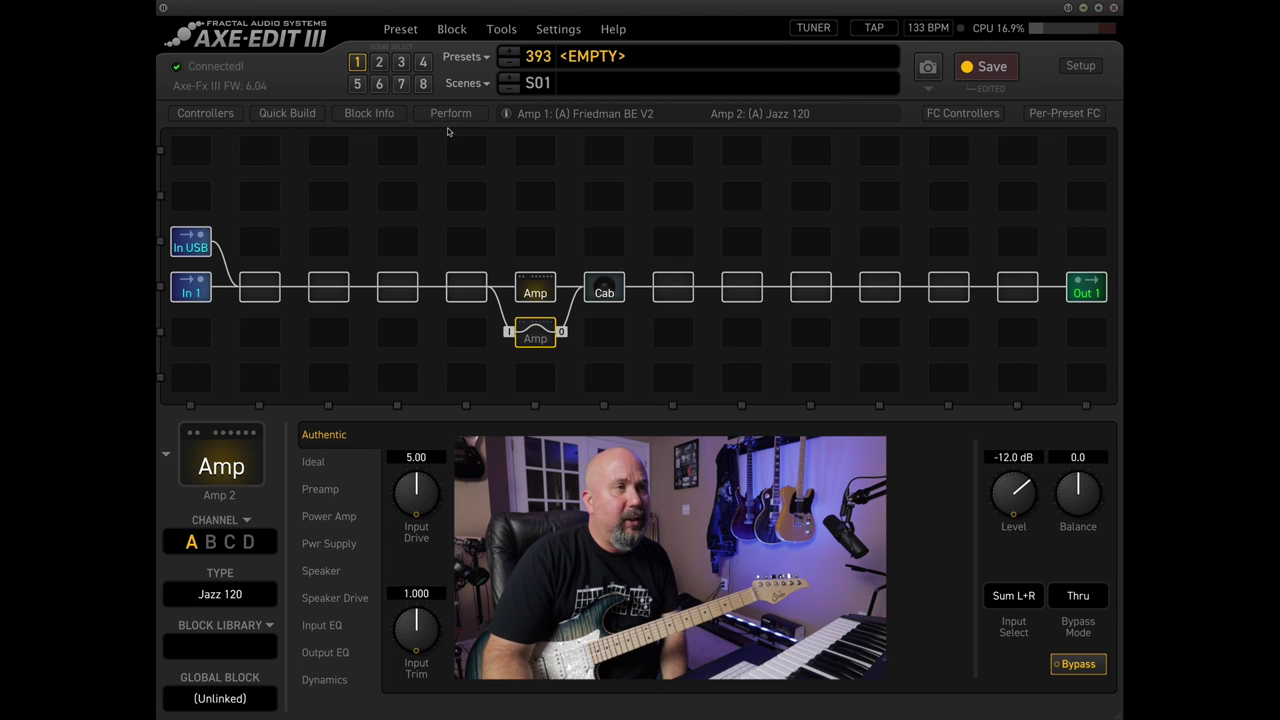
Step: Set Bypass Mode to Mute on both the Friedman BE V2 and Jazz 120 amps
left_click(542, 291)
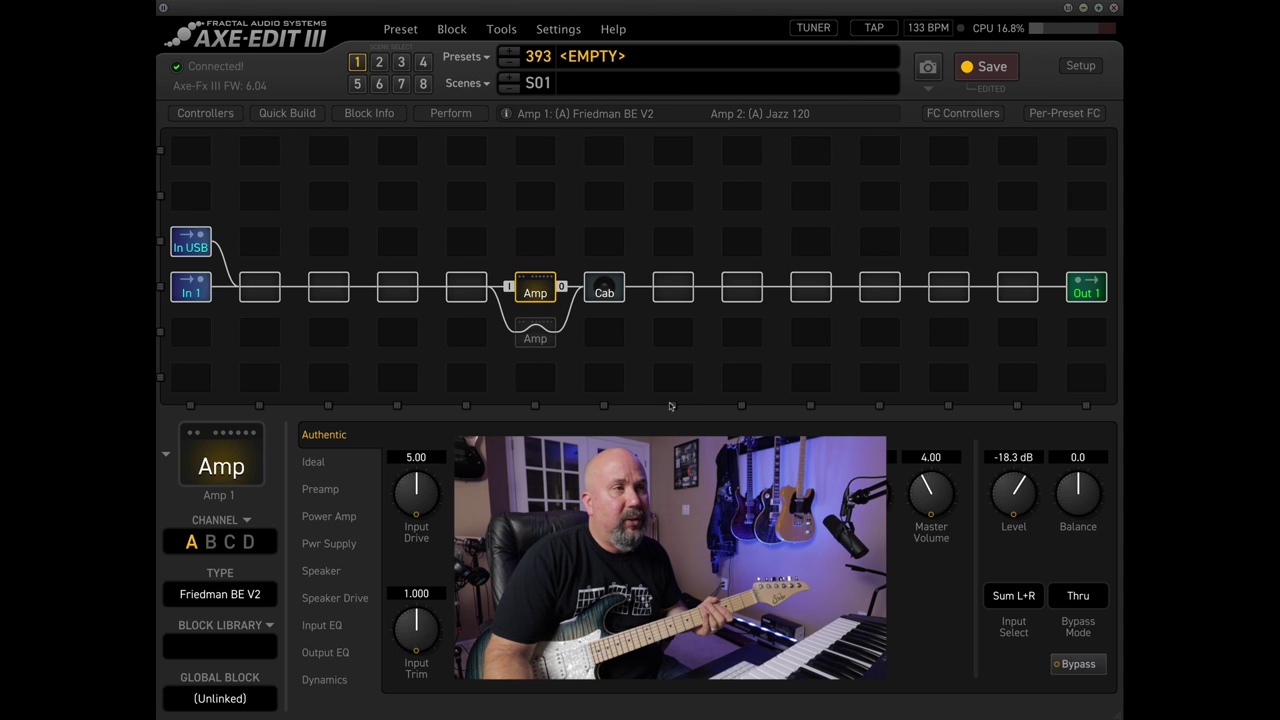
left_click(1084, 596)
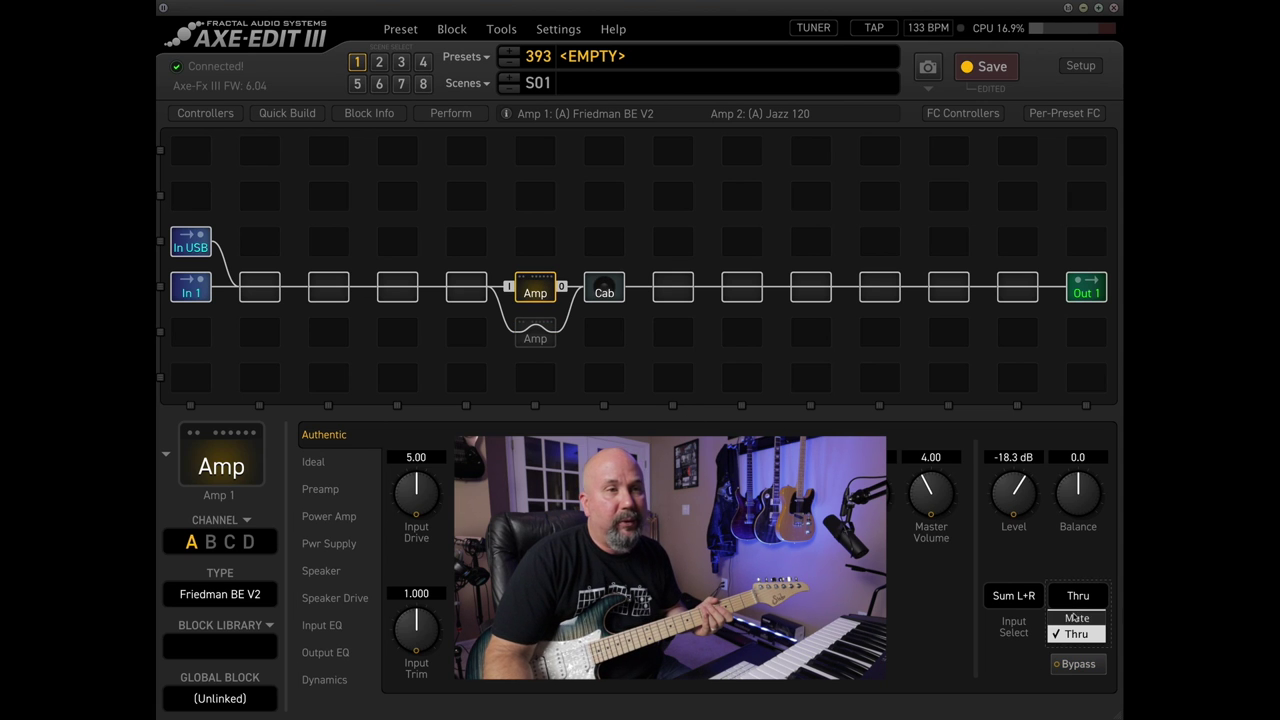
left_click(1073, 617)
left_click(535, 334)
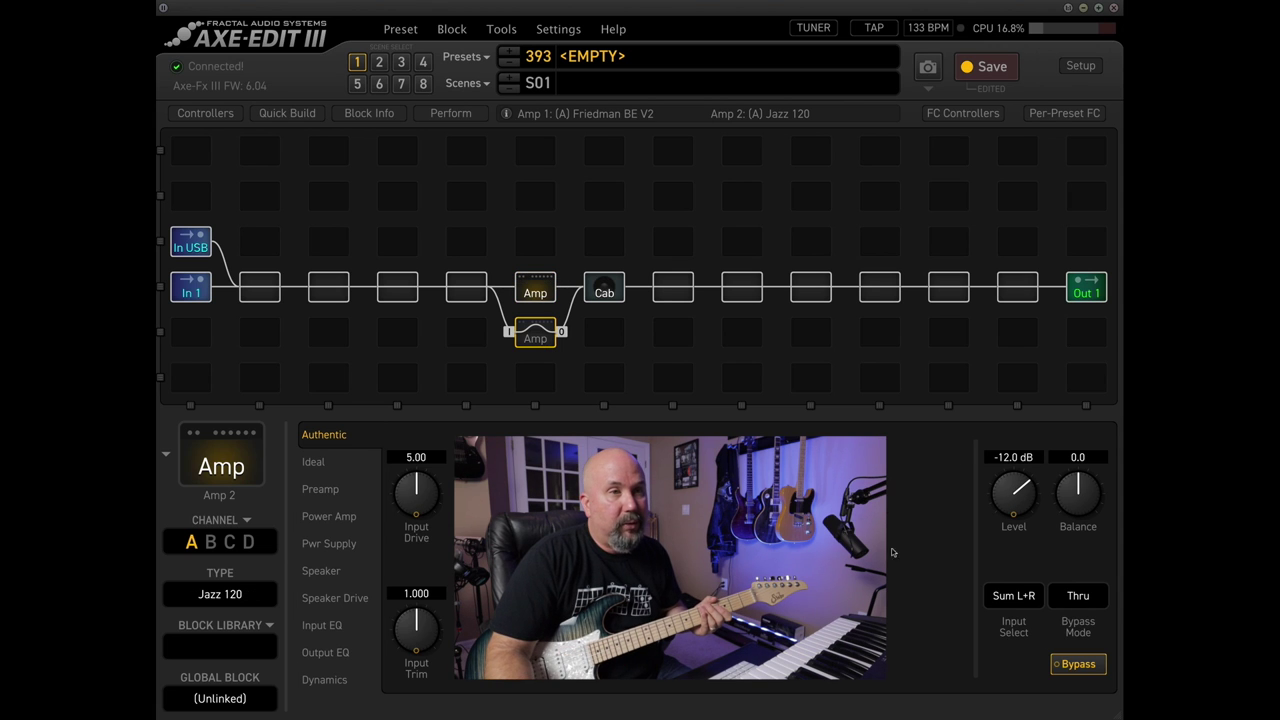
left_click(1068, 600)
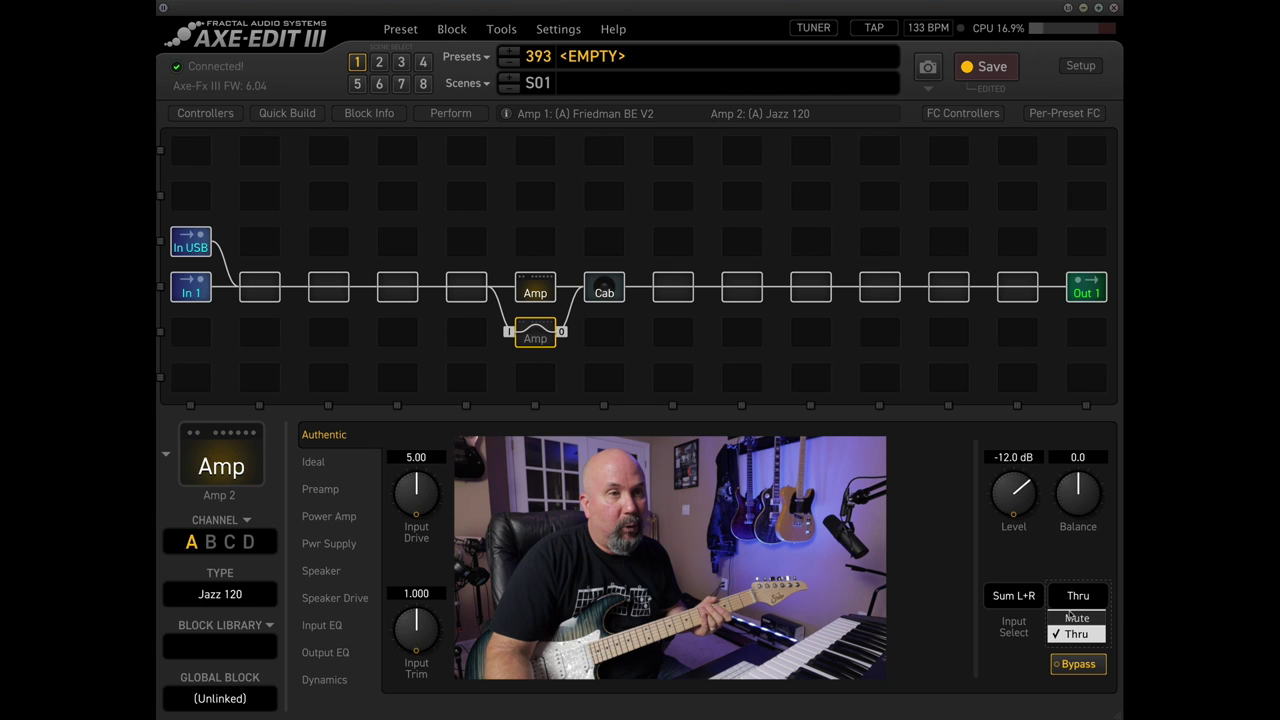
left_click(1070, 613)
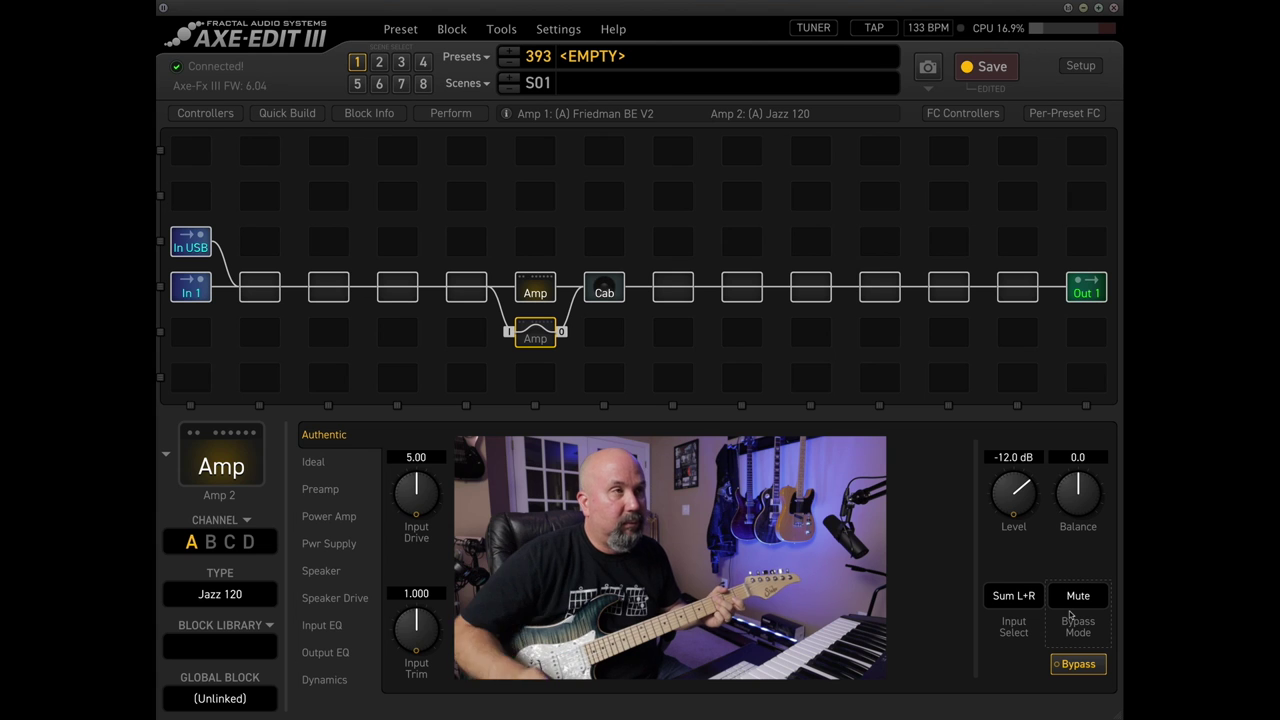
left_click(380, 62)
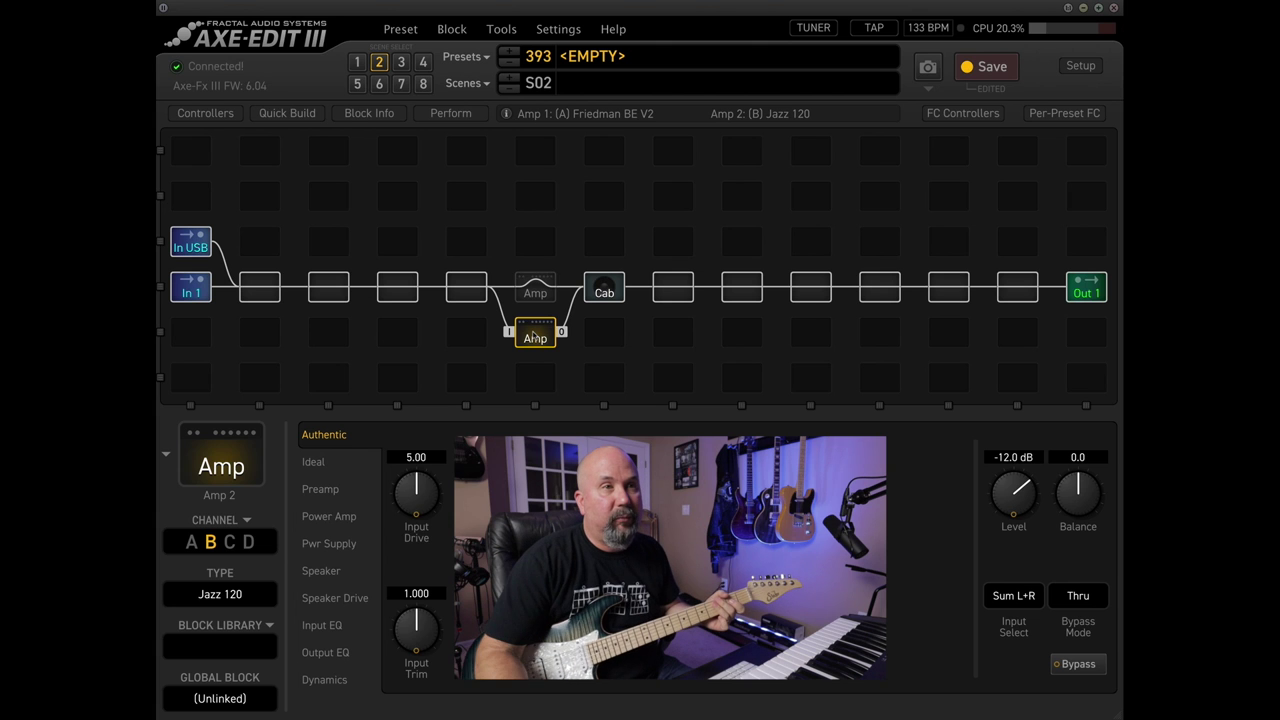
Step: Set the Jazz 120 amp Level to 0.0 dB and check the Out 1 meter
left_click(1092, 290)
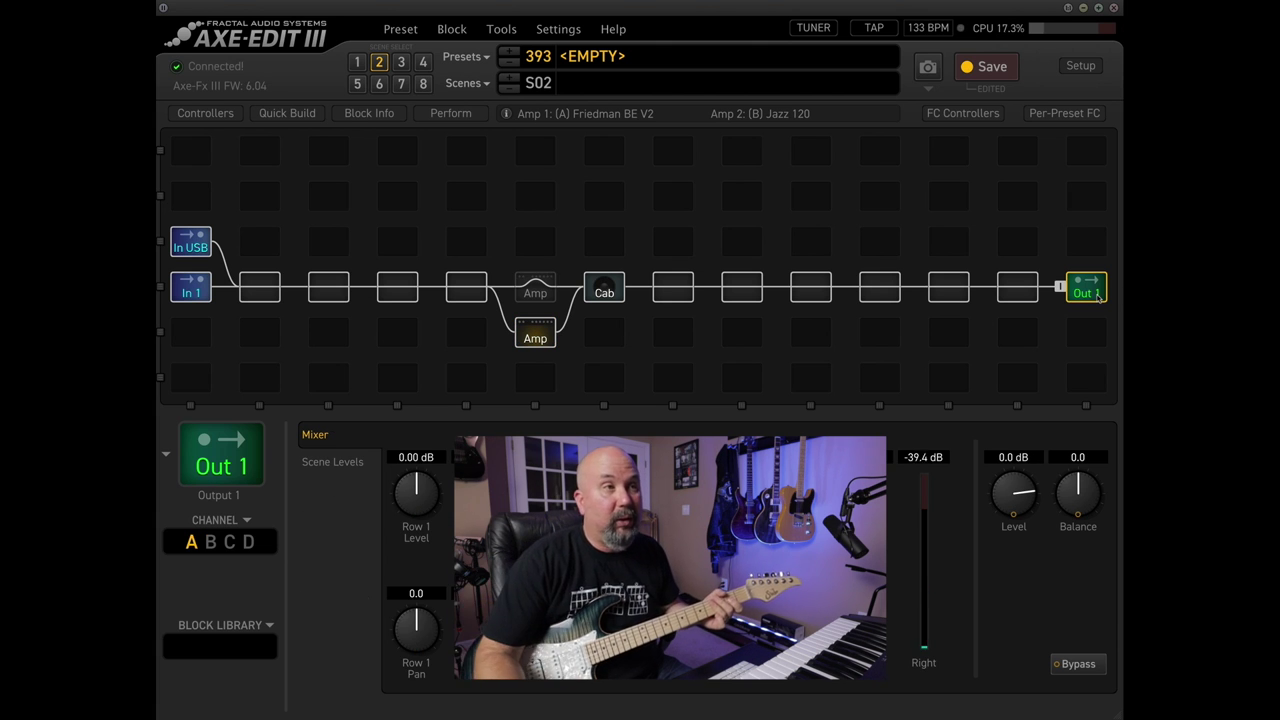
left_click(535, 335)
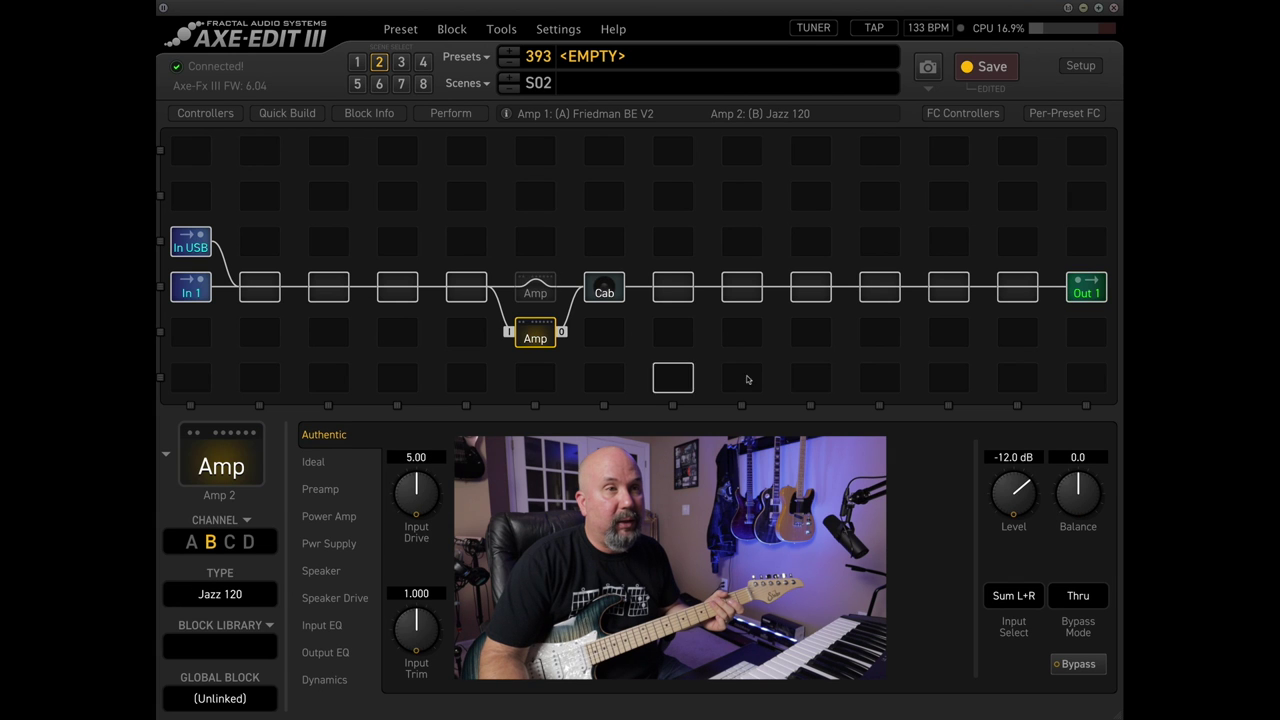
left_click(1010, 456)
type("0")
key("Return")
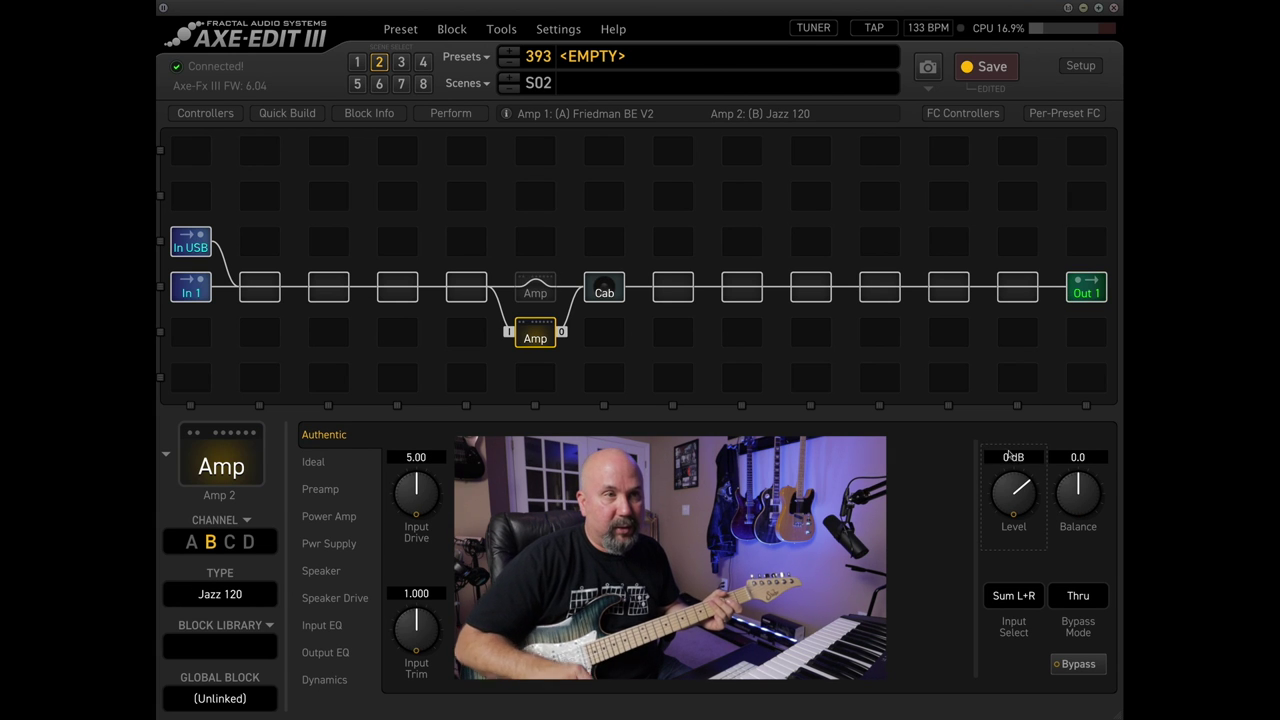
left_click(1082, 293)
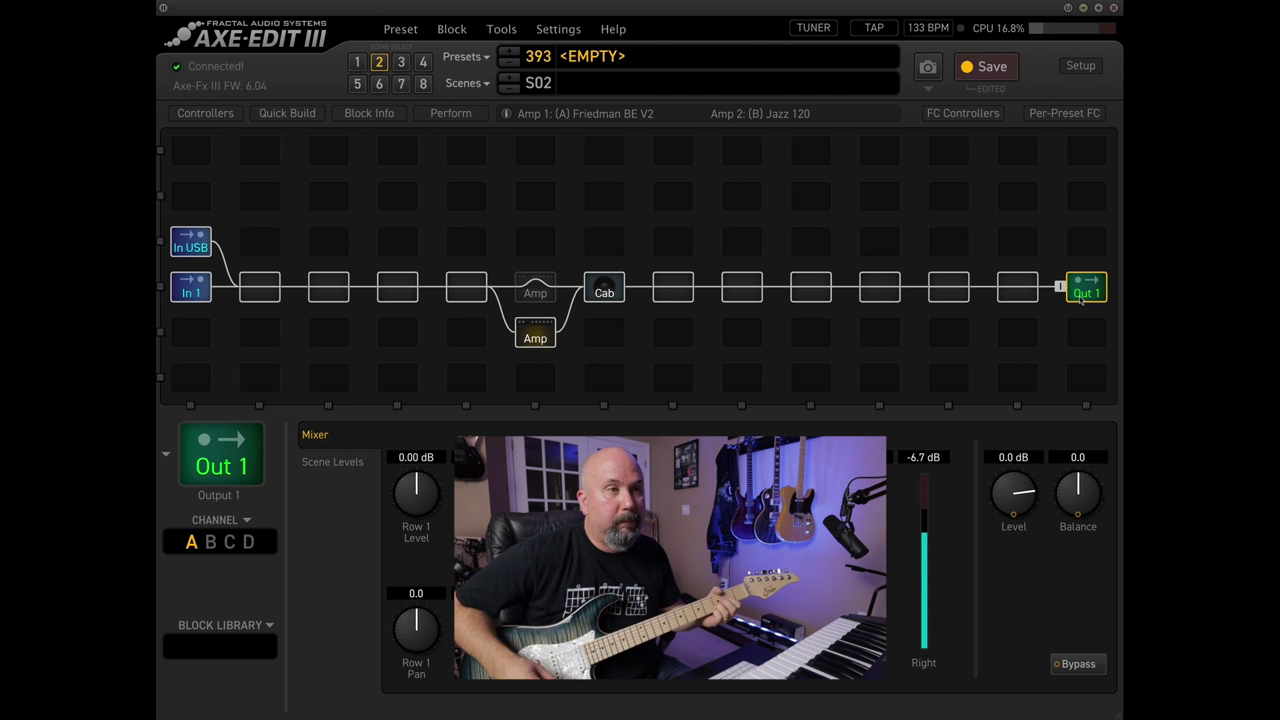
Step: Raise the Jazz 120 Level to 3.0 dB, then 5.7 dB, matching the output meter
left_click(535, 336)
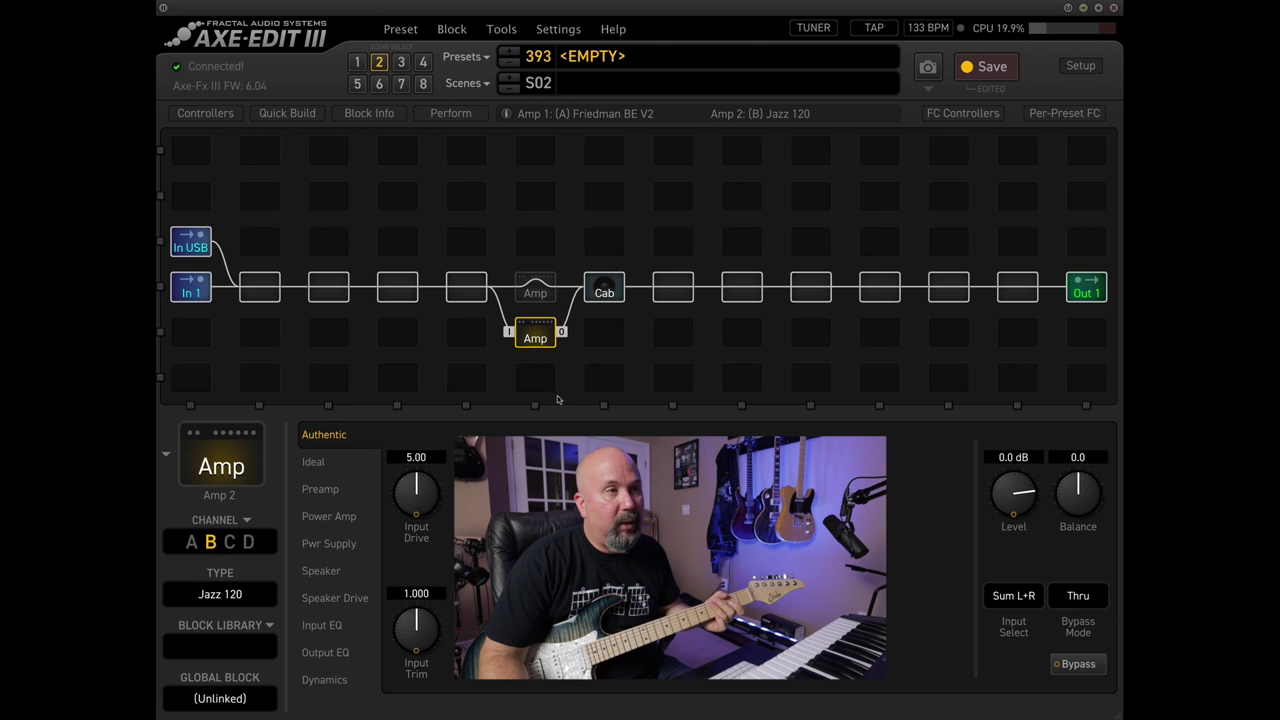
left_click_drag(1015, 494, 1015, 485)
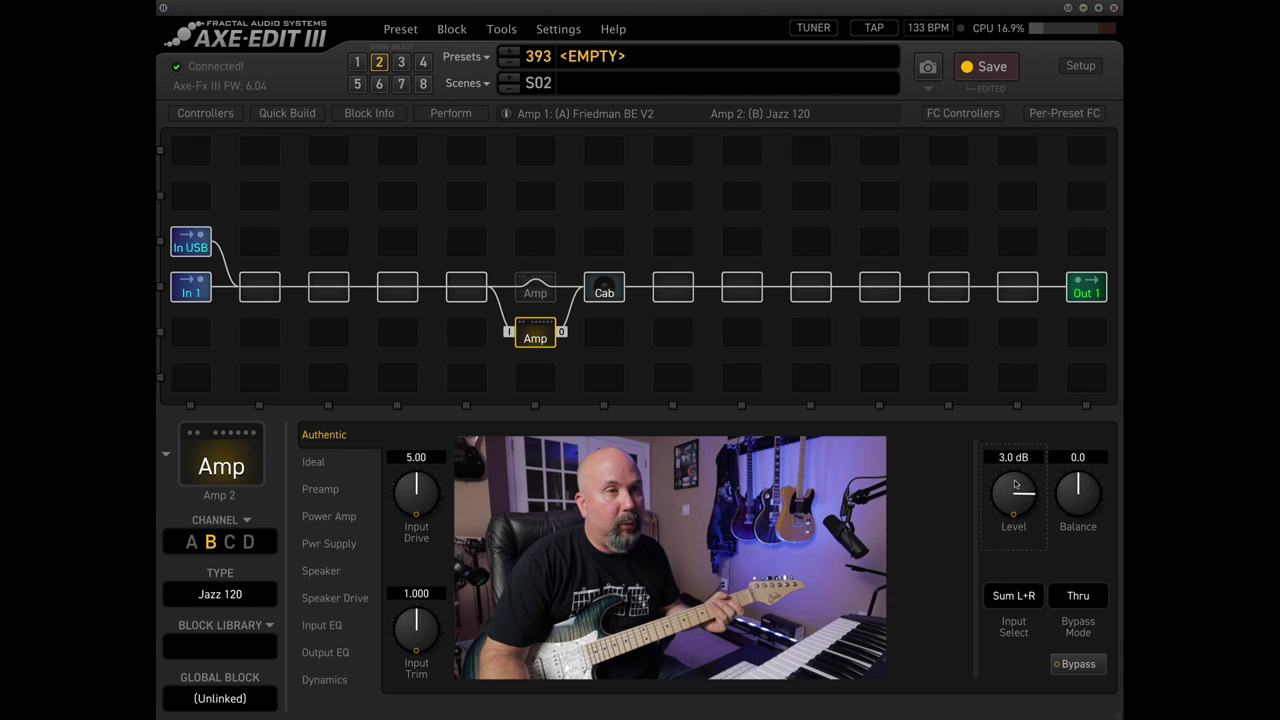
left_click(1084, 287)
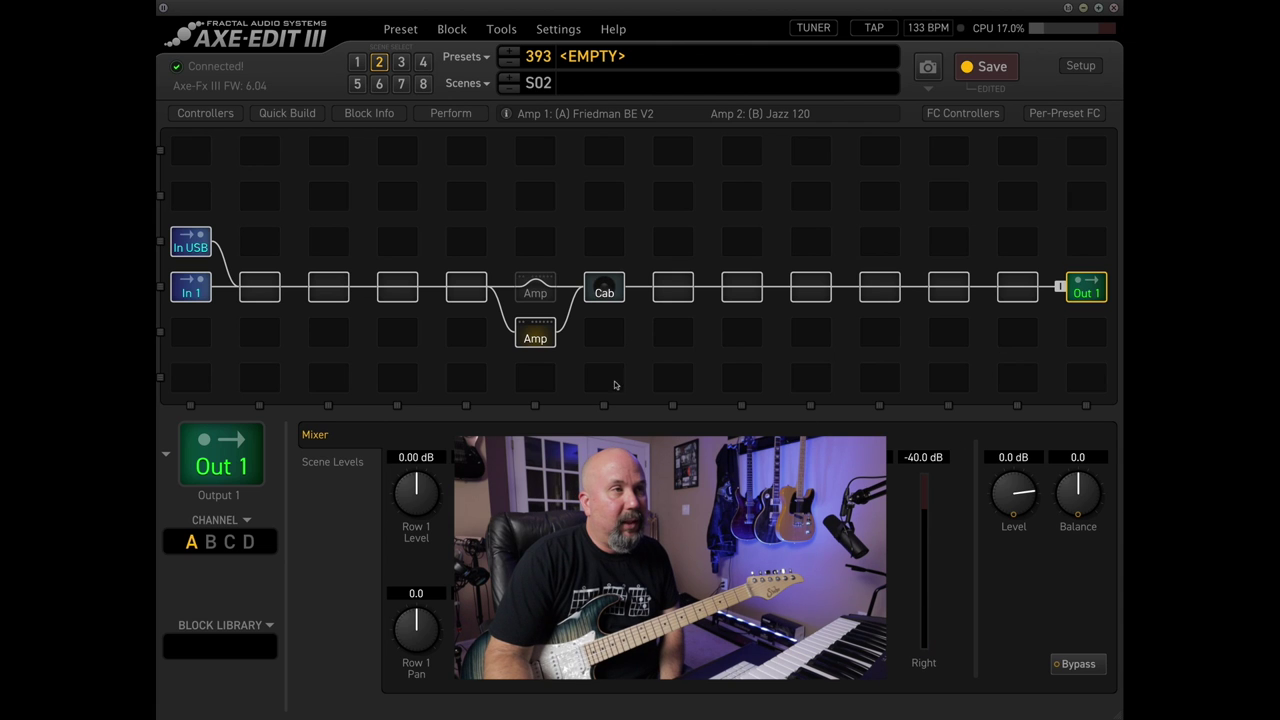
left_click(535, 336)
left_click_drag(1024, 514, 1020, 497)
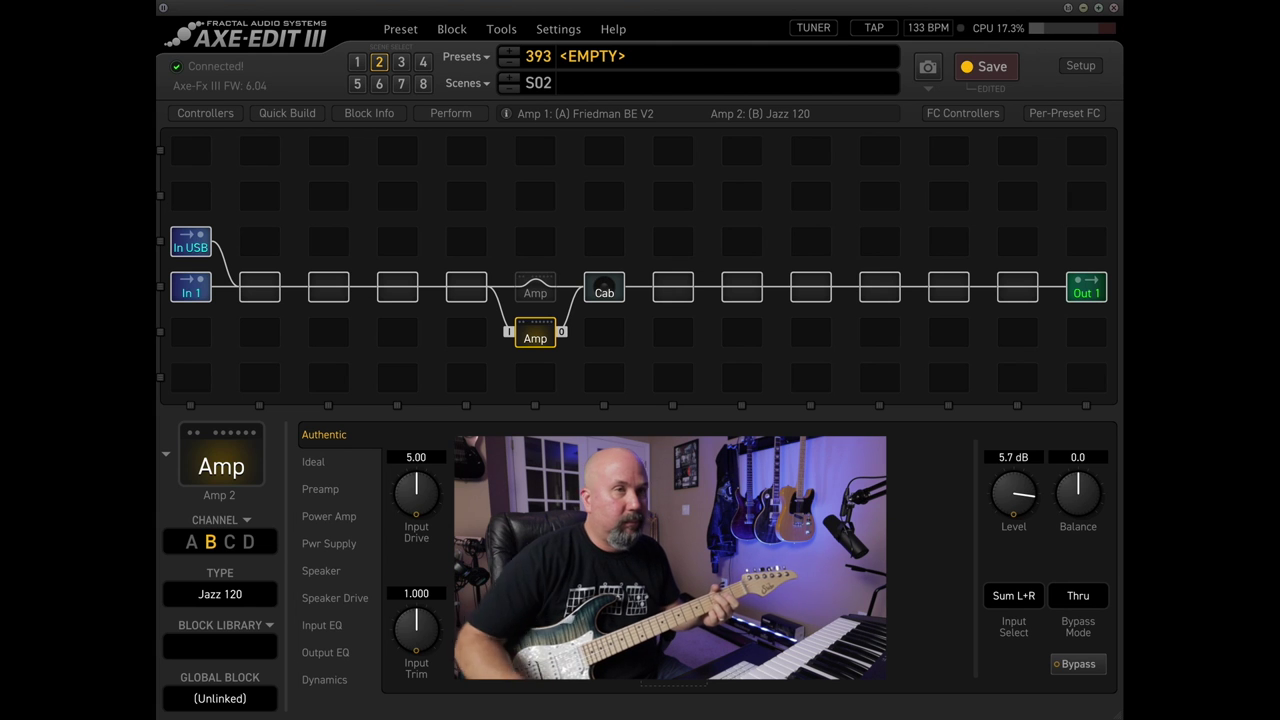
left_click(1084, 291)
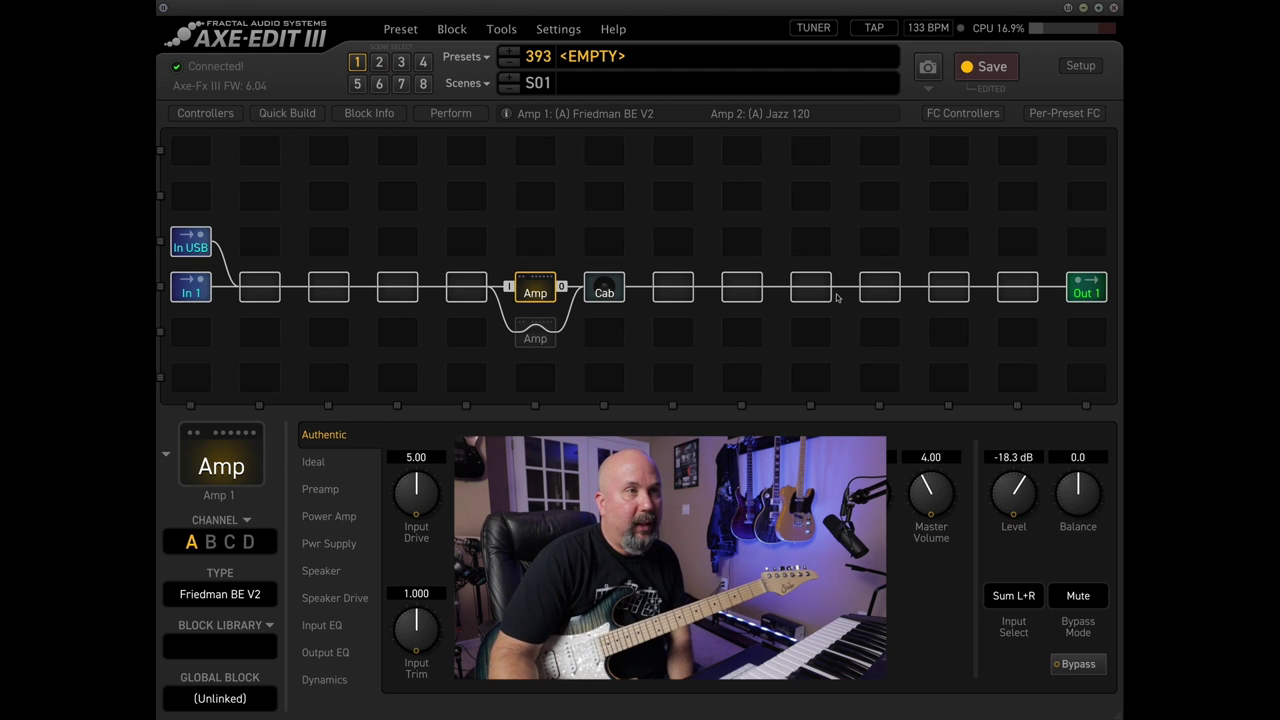
left_click(818, 292)
Step: Add a Delay 1 block in the slot after the Cab
right_click(818, 292)
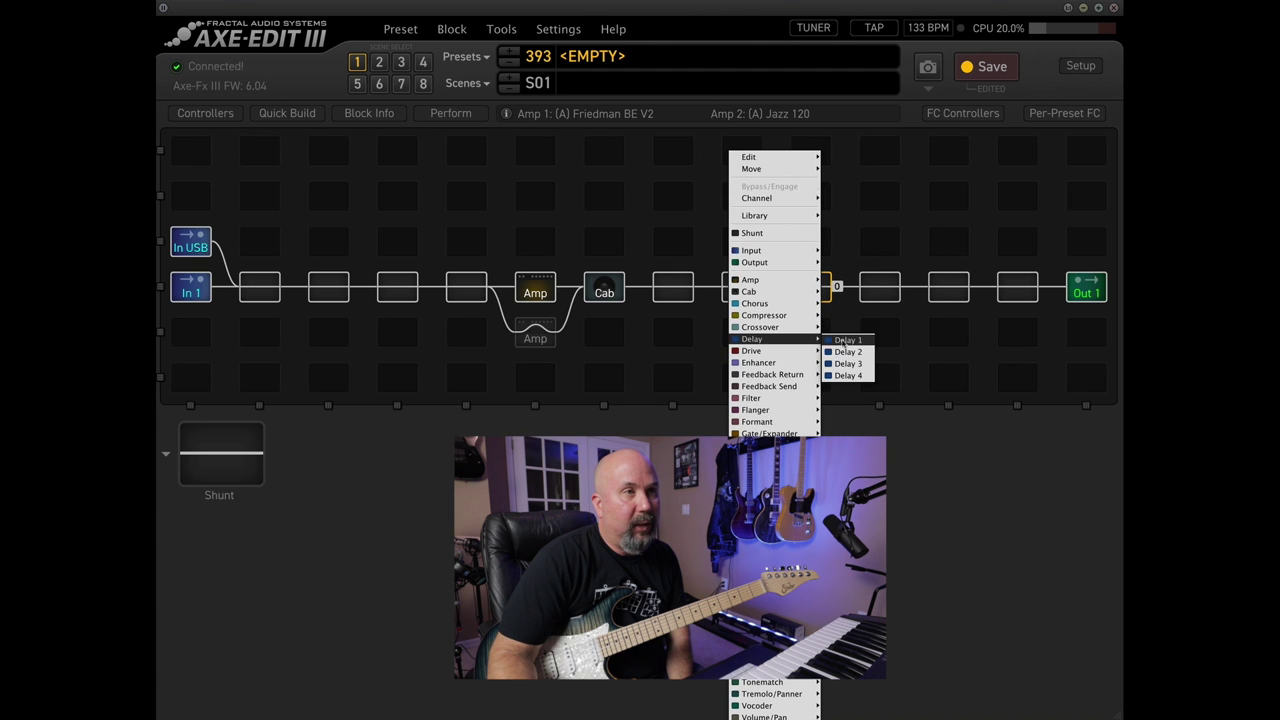
left_click(847, 344)
left_click(880, 288)
Step: Add a Plex Delay 1 block after the Delay and change its type
right_click(880, 288)
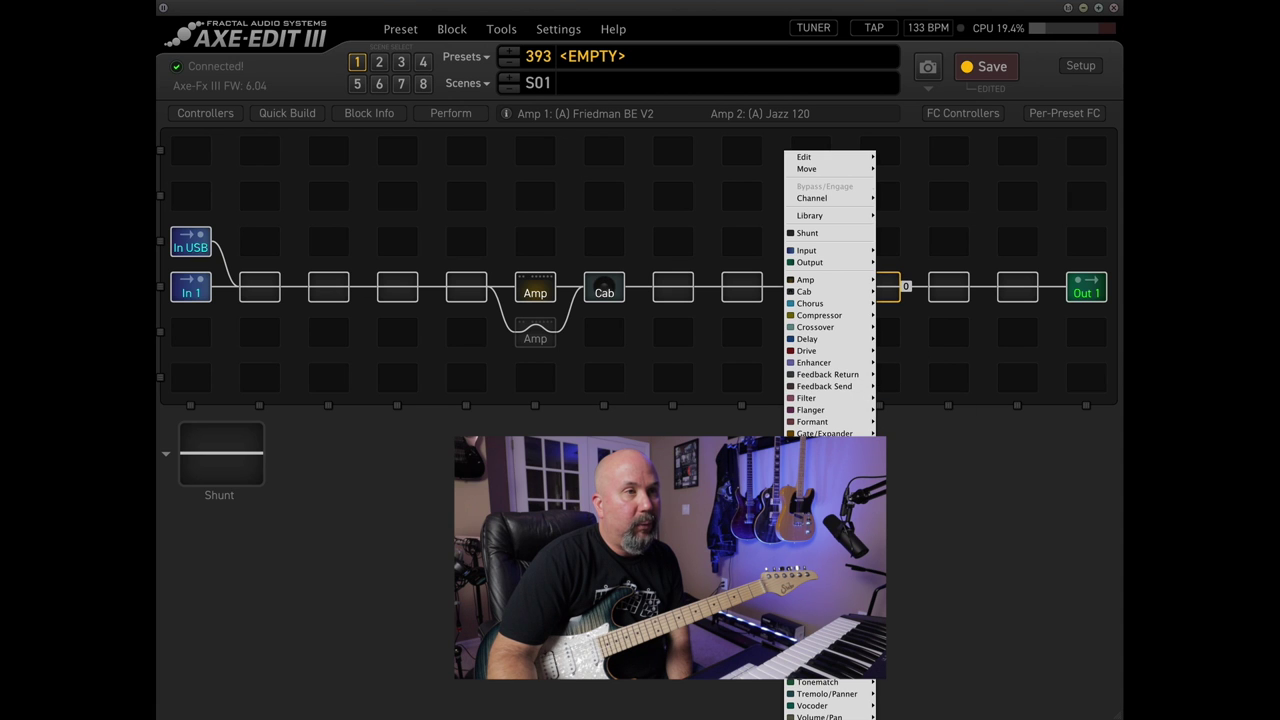
mouse_move(830, 575)
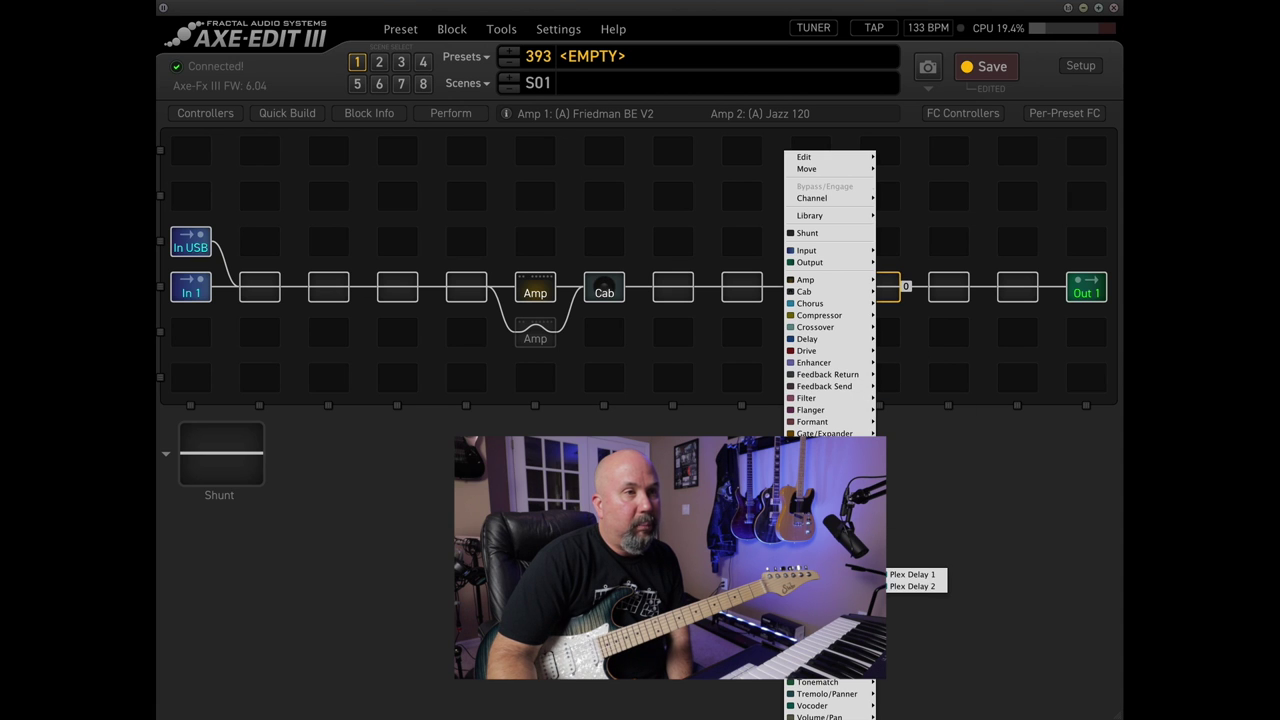
left_click(893, 575)
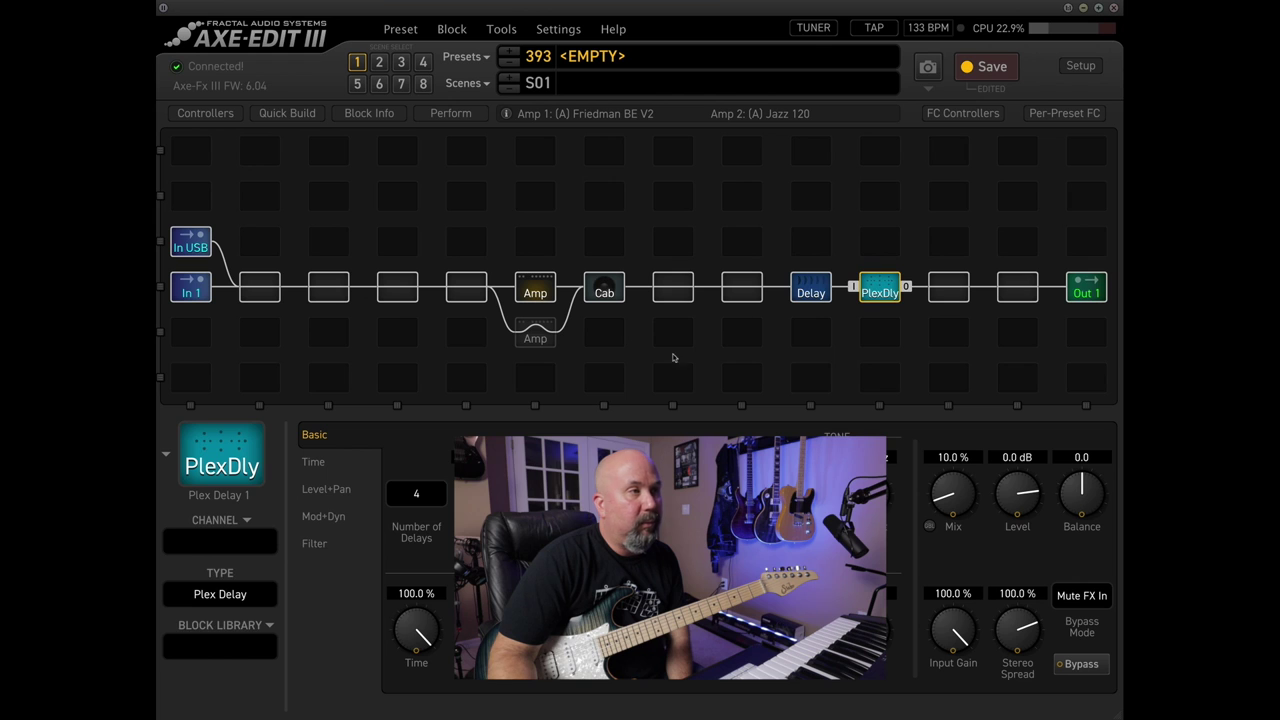
left_click(221, 598)
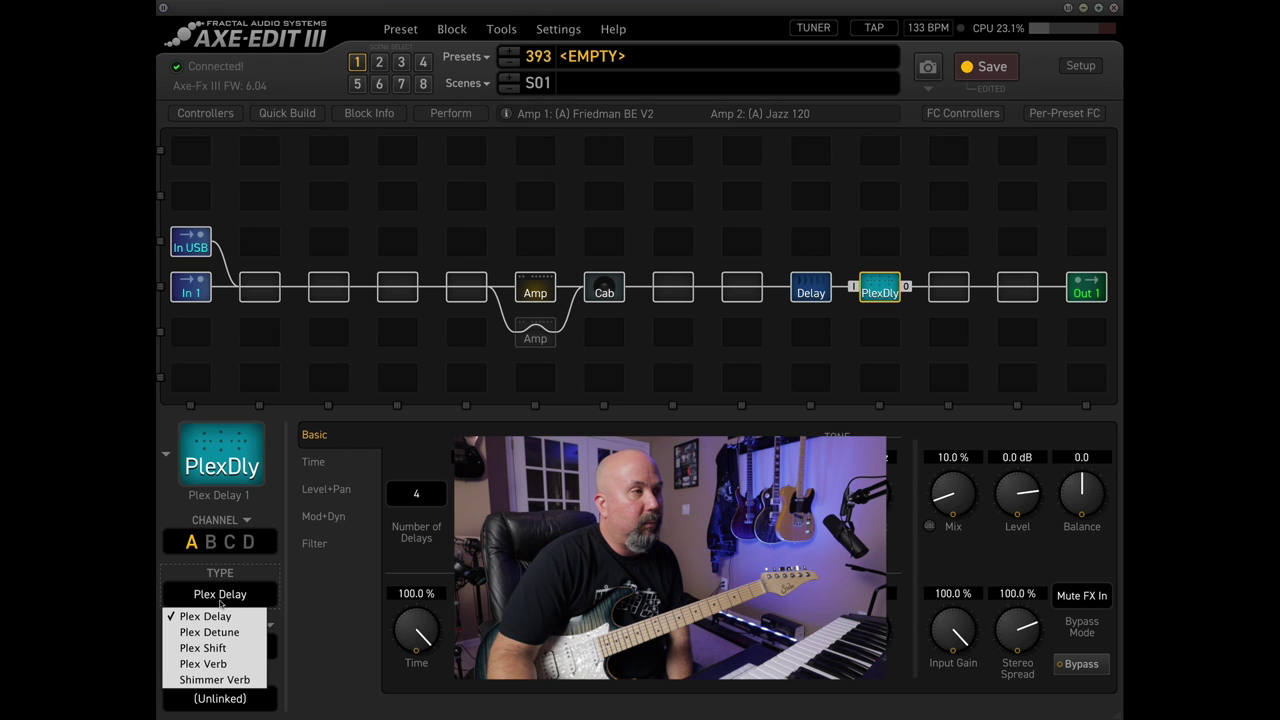
left_click(216, 665)
left_click(805, 295)
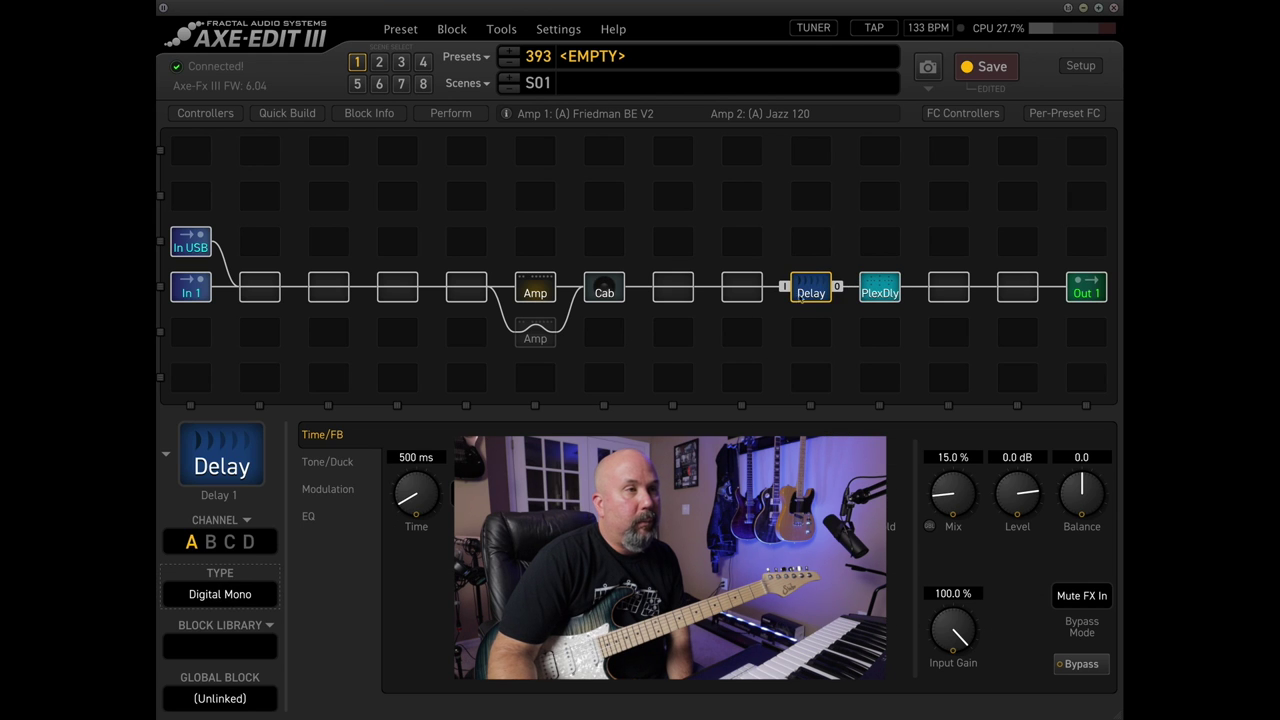
Step: Drag the Delay Mix knob down to 11.2 % and switch to scene 2
left_click_drag(946, 498, 944, 512)
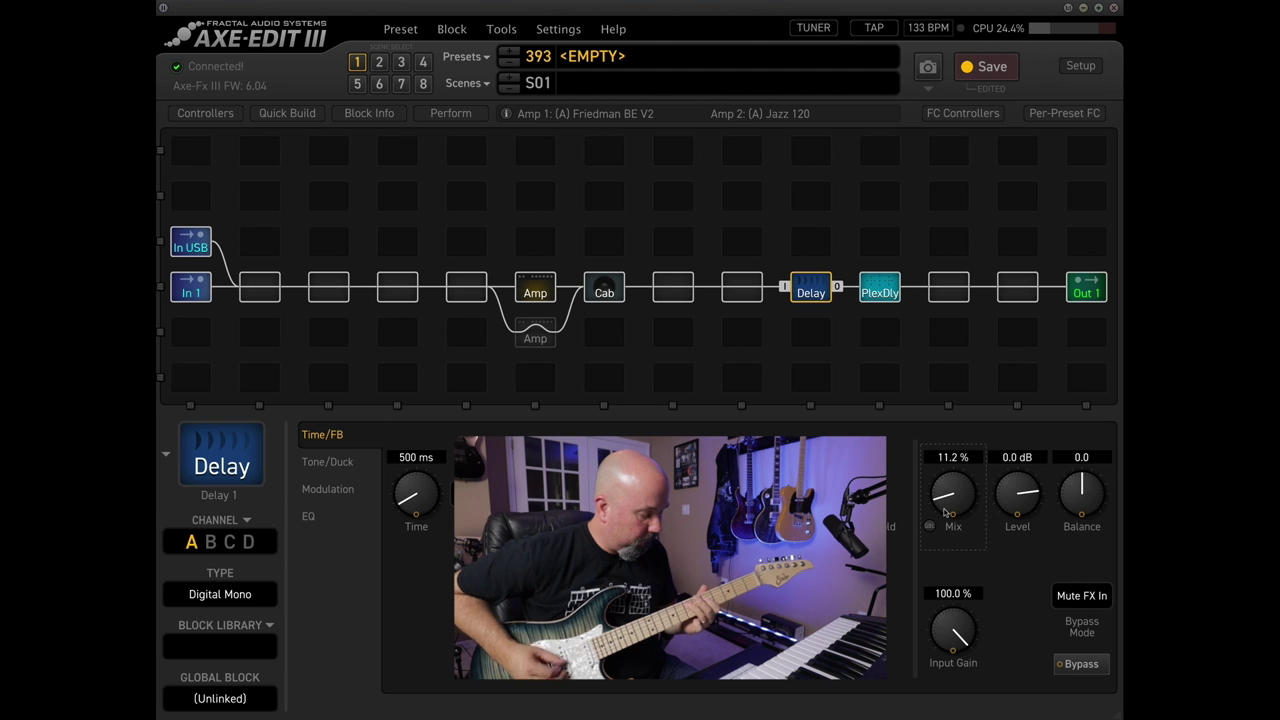
left_click(379, 63)
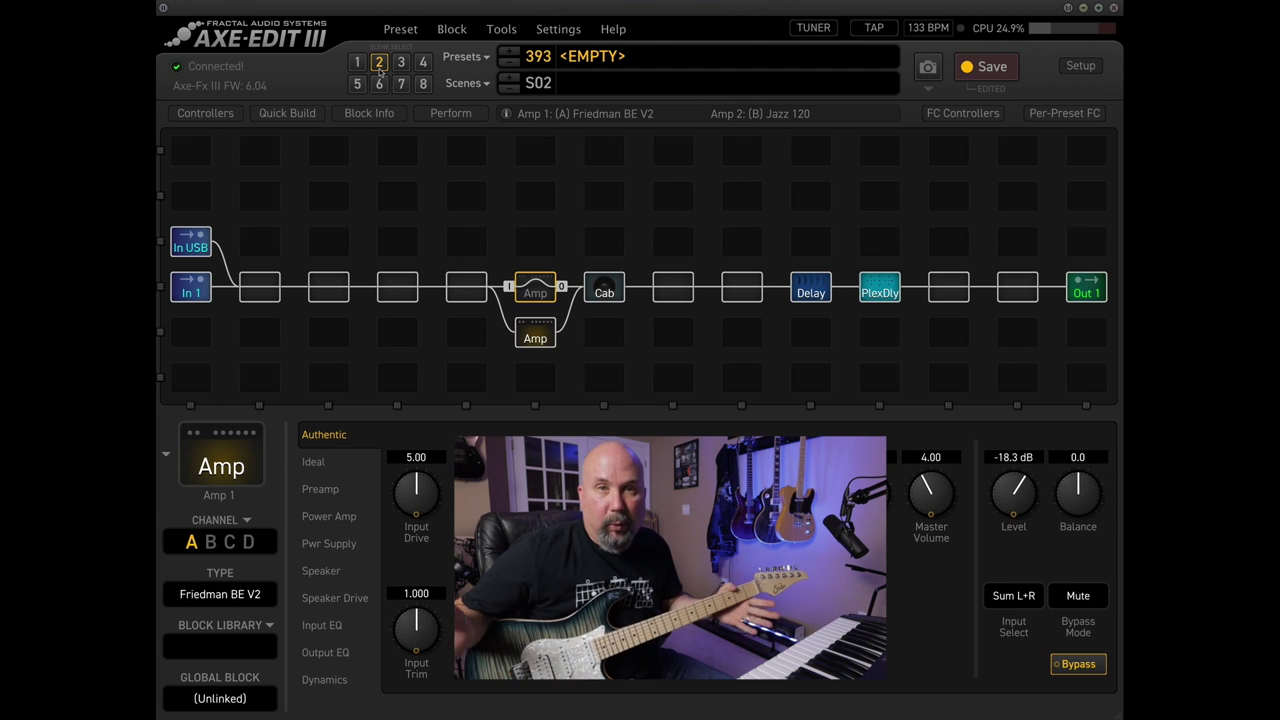